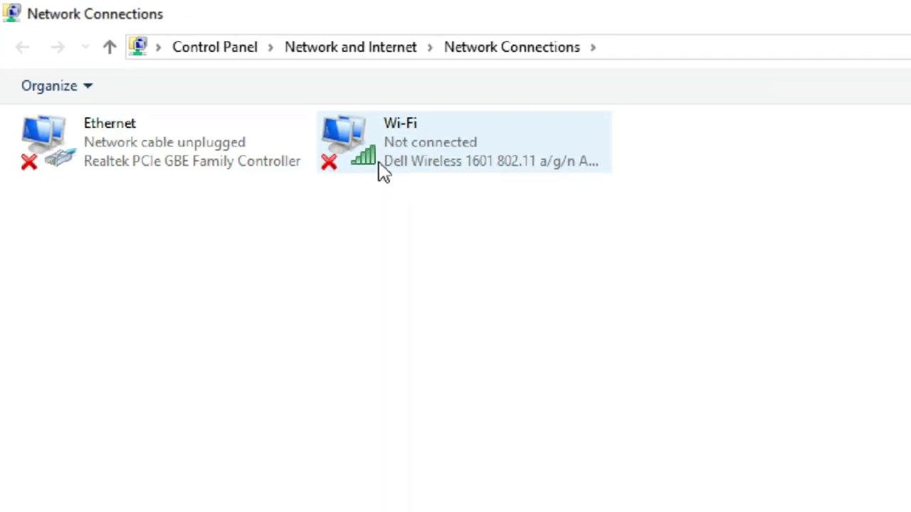
{"action": "left_click", "coordinate": [380, 160]}
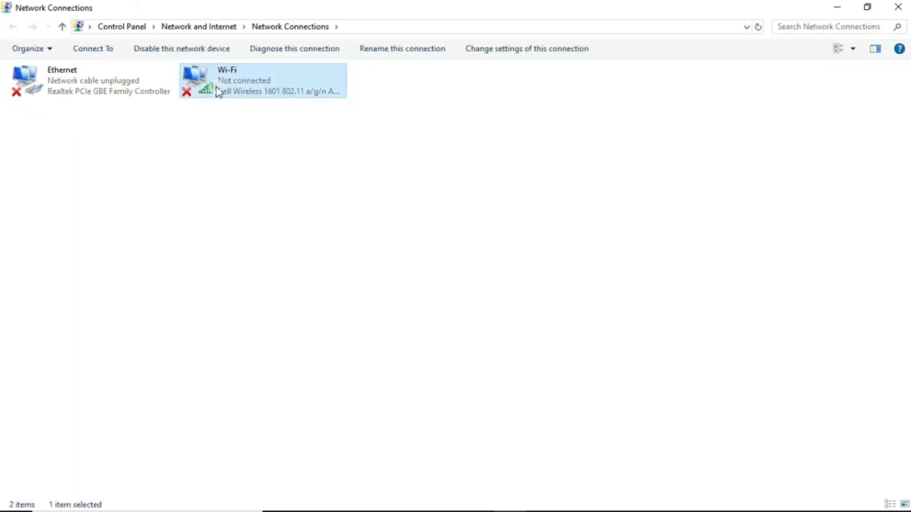
{"action": "right_click", "coordinate": [218, 93]}
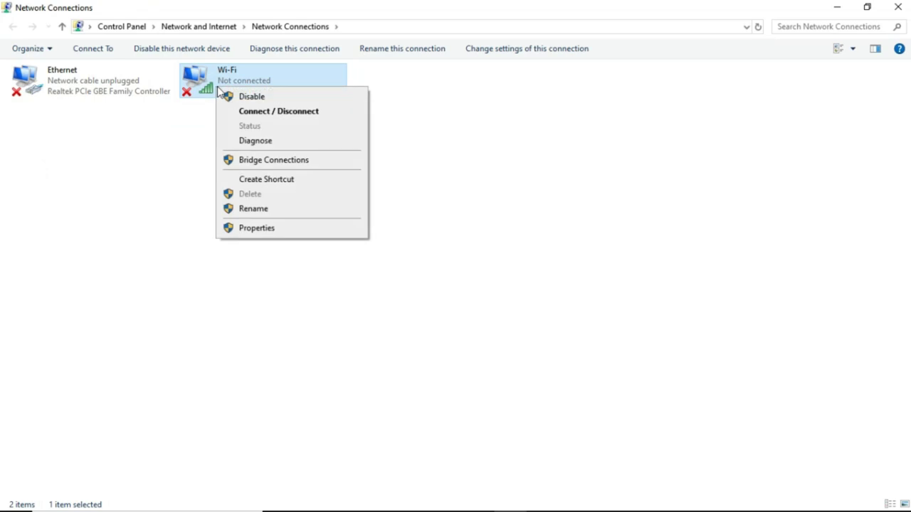
{"action": "left_click", "coordinate": [245, 98]}
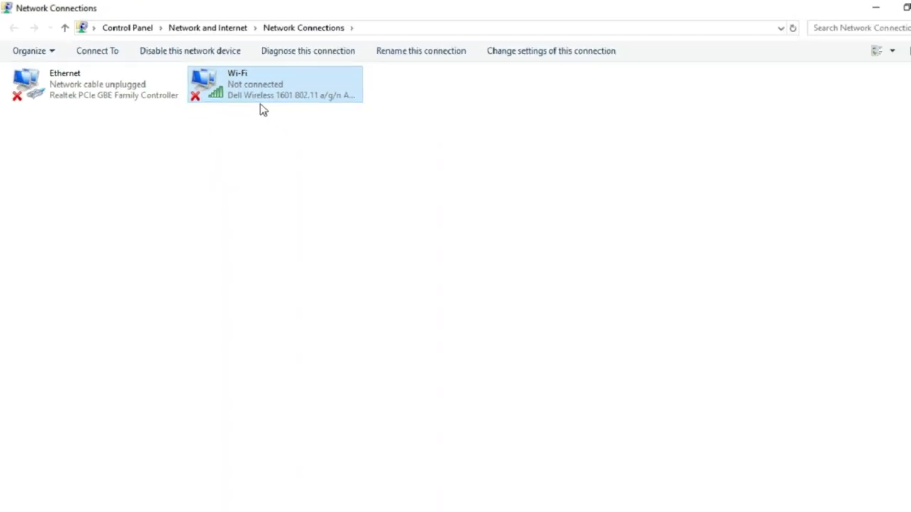
{"action": "right_click", "coordinate": [251, 92]}
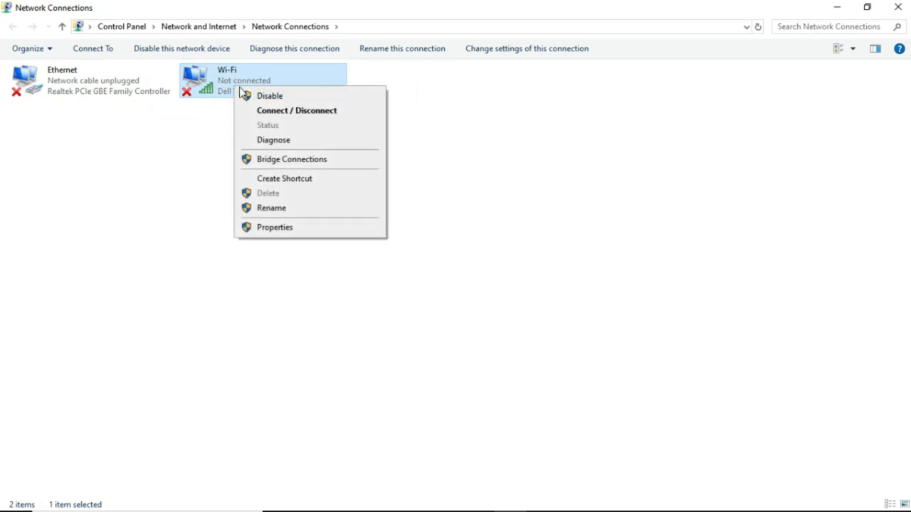
{"action": "left_click", "coordinate": [261, 97]}
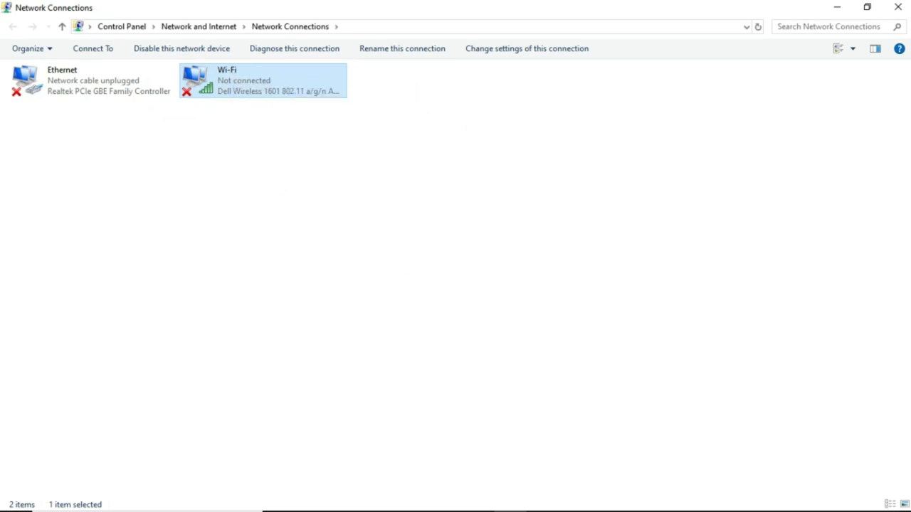
{"action": "left_click", "coordinate": [252, 152]}
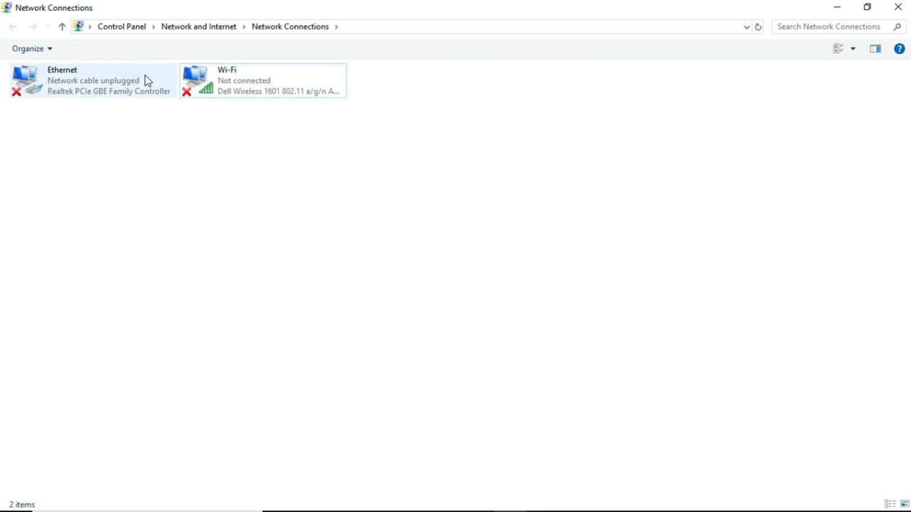
Disable the Wi-Fi network connection that uses the Dell Wireless 1601 adapter.
{"action": "left_click", "coordinate": [220, 91]}
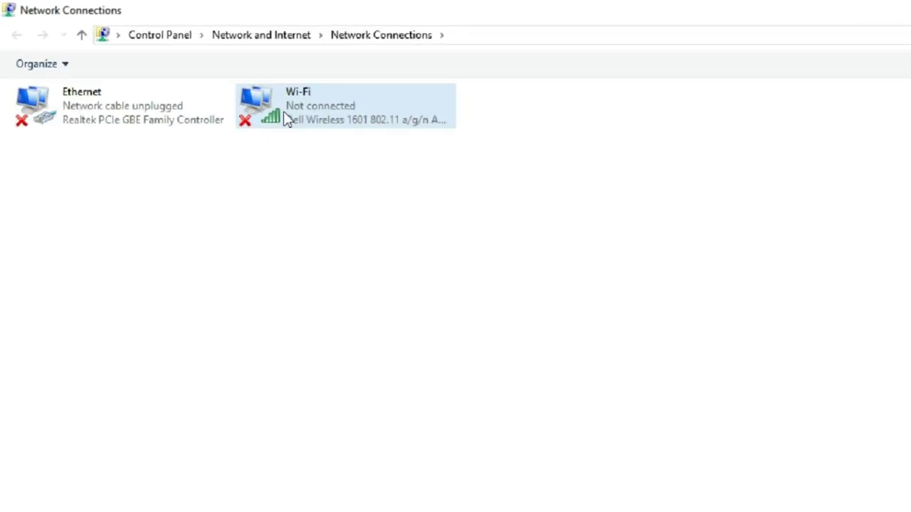
{"action": "right_click", "coordinate": [285, 118]}
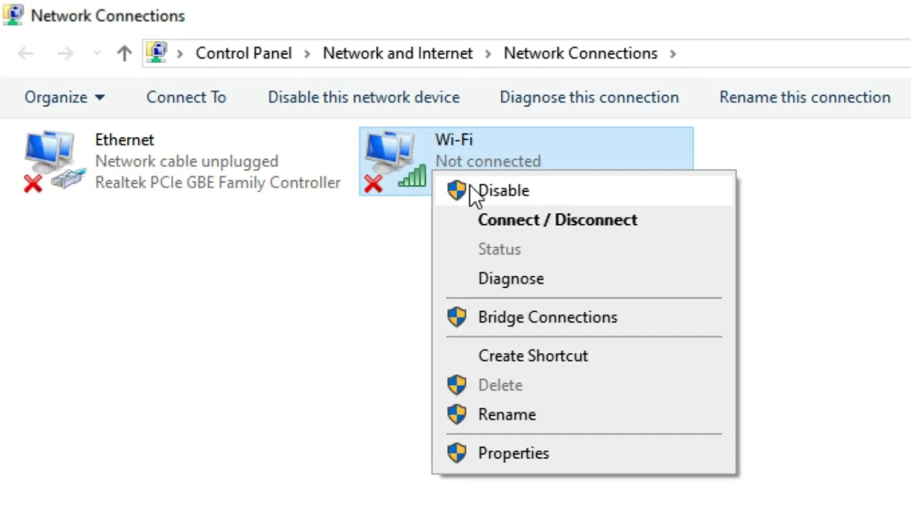
{"action": "left_click", "coordinate": [475, 192]}
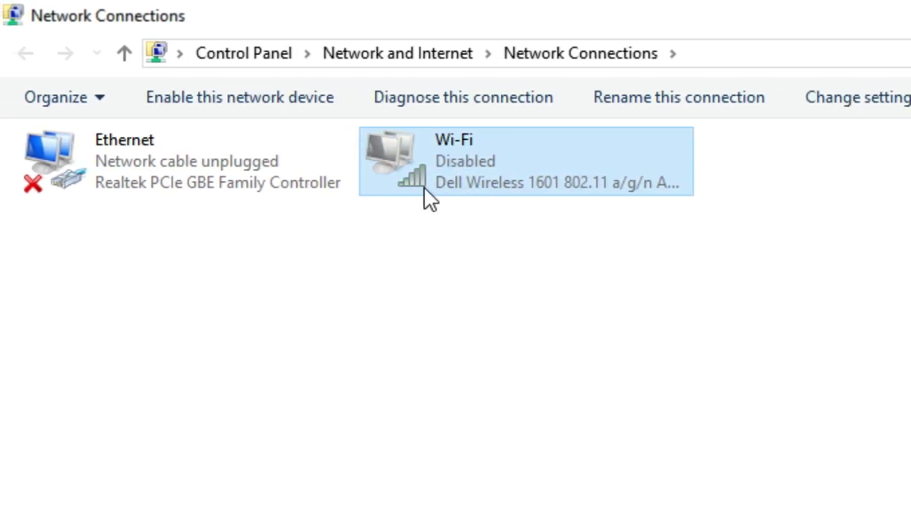
Enable the Wi-Fi network connection again and check the list of available wireless networks.
{"action": "right_click", "coordinate": [429, 171]}
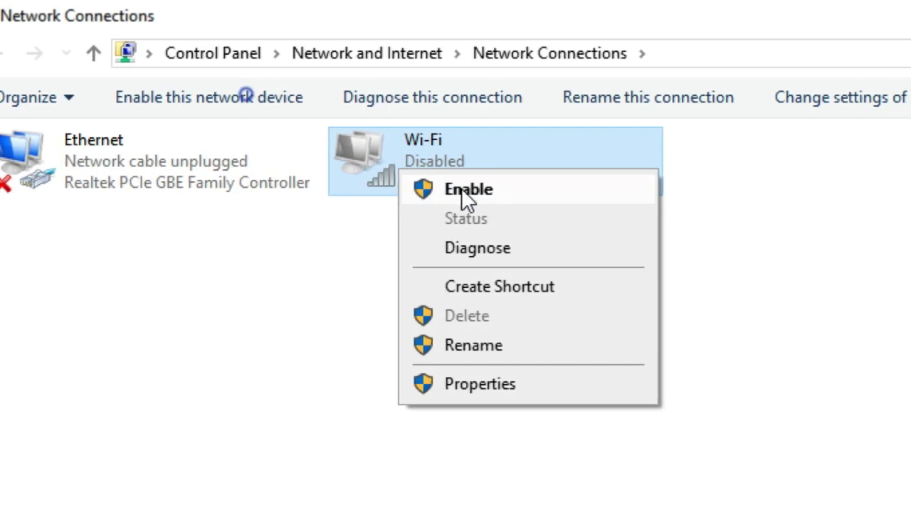
{"action": "left_click", "coordinate": [473, 190]}
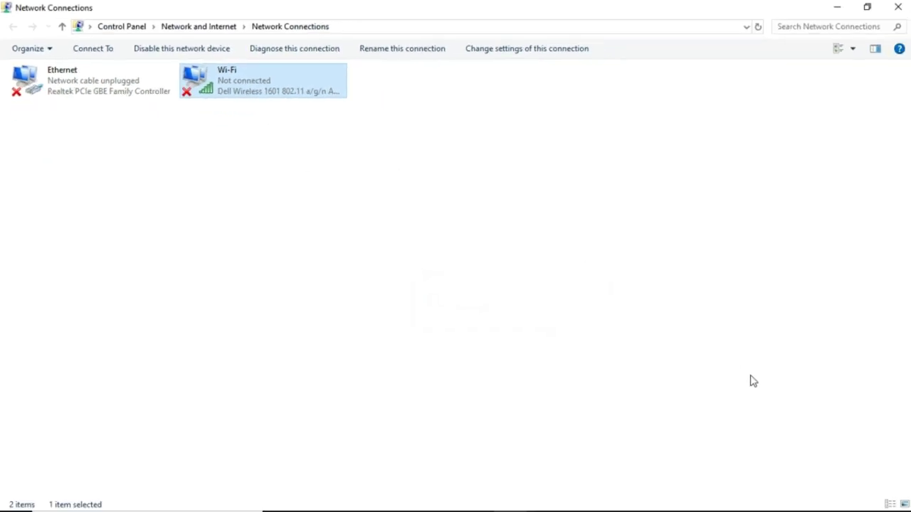
{"action": "mouse_move", "coordinate": [803, 506]}
{"action": "left_click", "coordinate": [771, 500]}
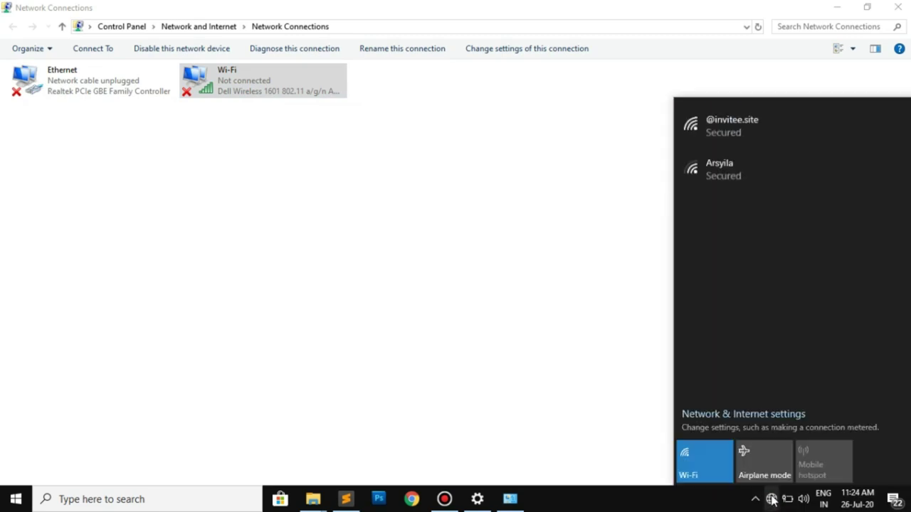
{"action": "left_click", "coordinate": [499, 285]}
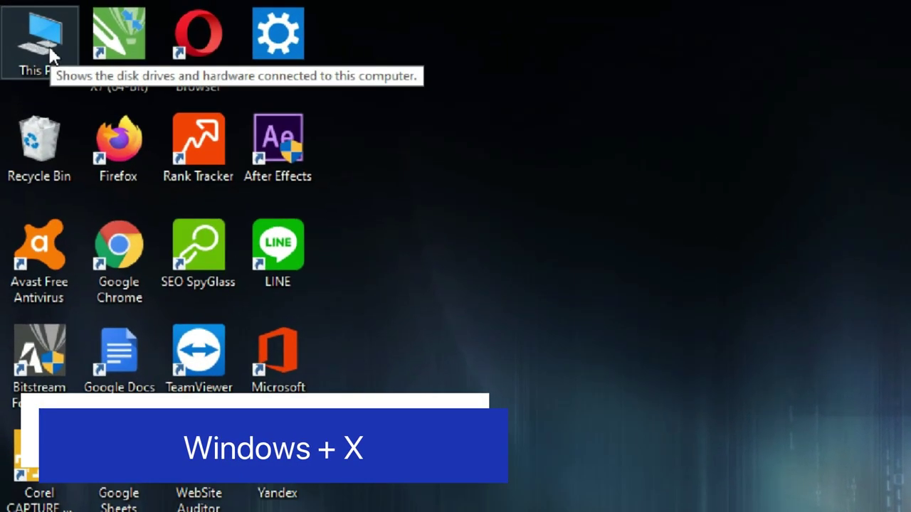
Open Device Manager from the system properties of This PC and maximize its window.
{"action": "right_click", "coordinate": [55, 53]}
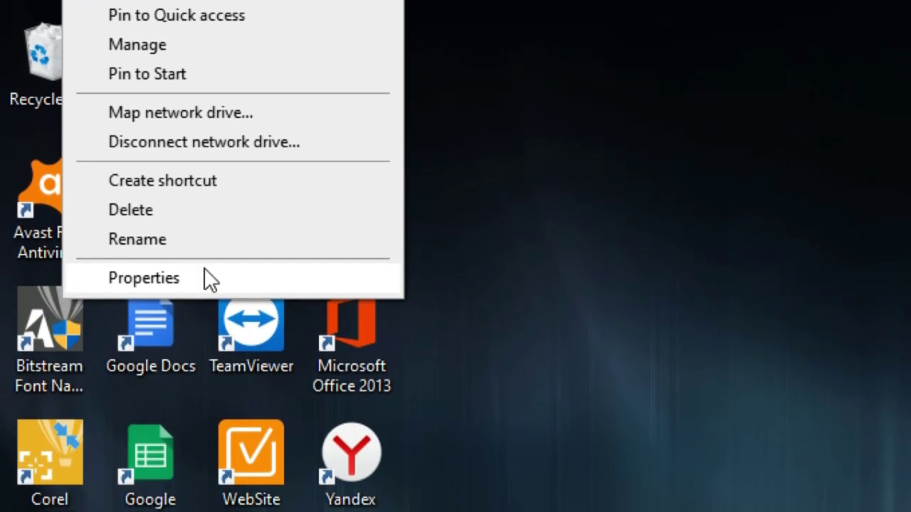
{"action": "left_click", "coordinate": [211, 279]}
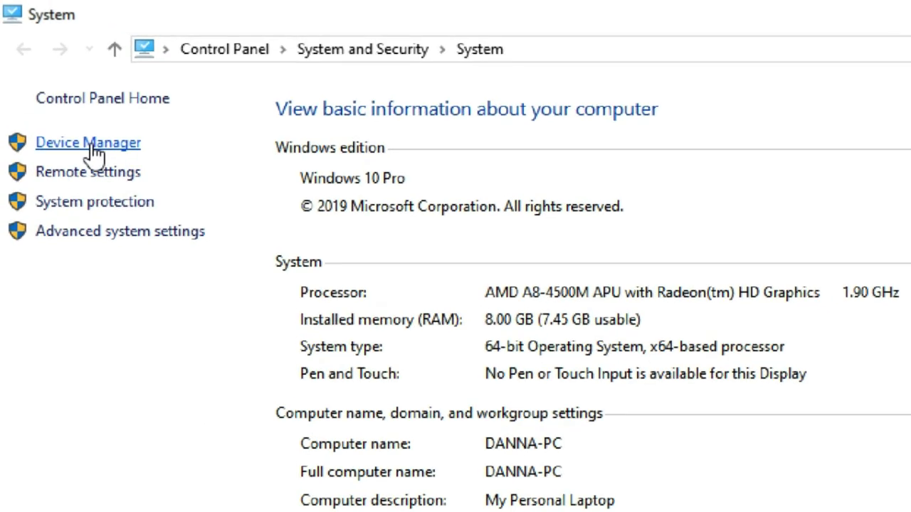
{"action": "left_click", "coordinate": [93, 143]}
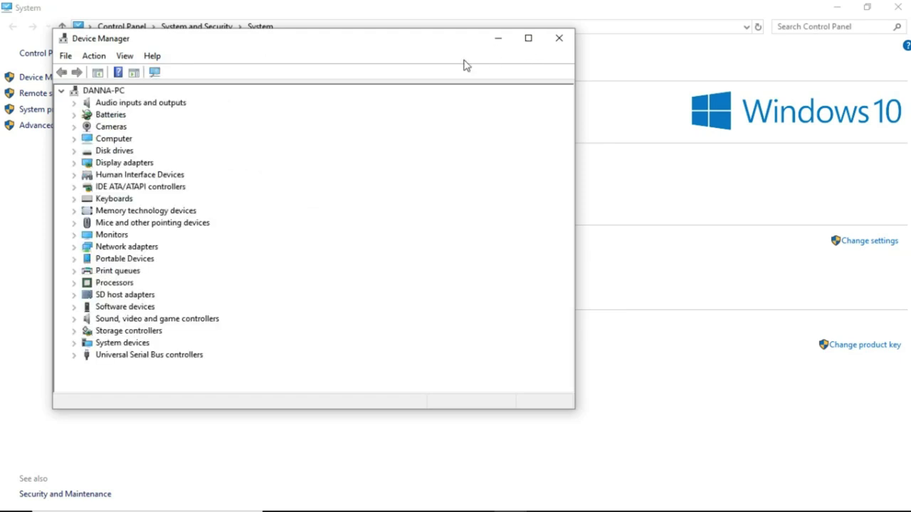
{"action": "left_click", "coordinate": [531, 45]}
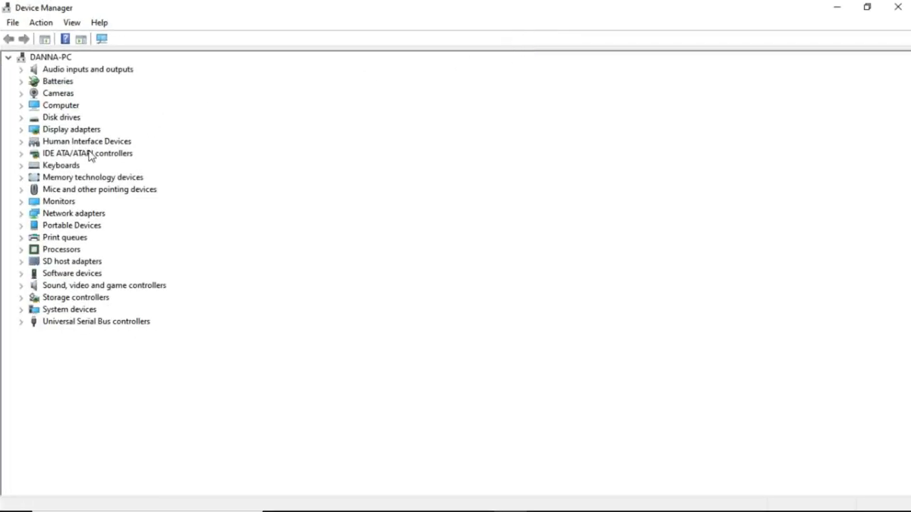
Disable the Dell Wireless 1601 802.11 a/g/n Adapter under Network adapters and confirm disabling it.
{"action": "left_click", "coordinate": [21, 215]}
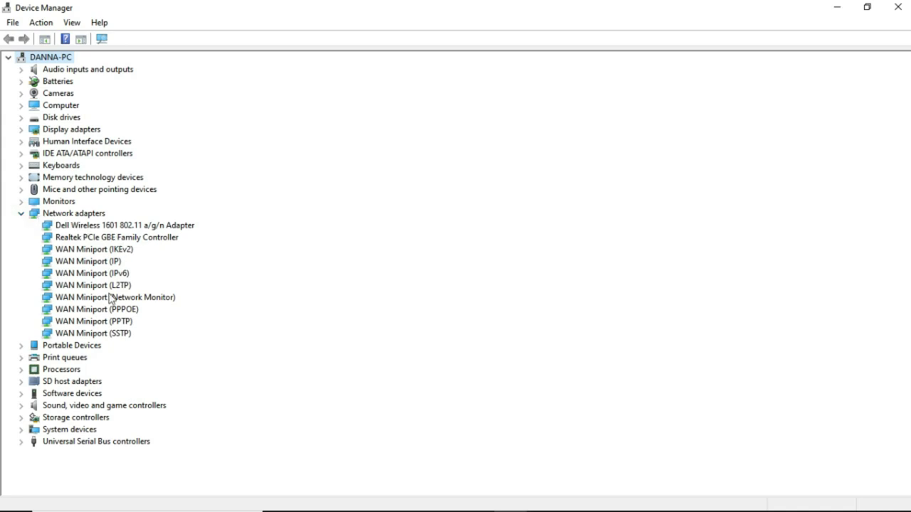
{"action": "right_click", "coordinate": [131, 227]}
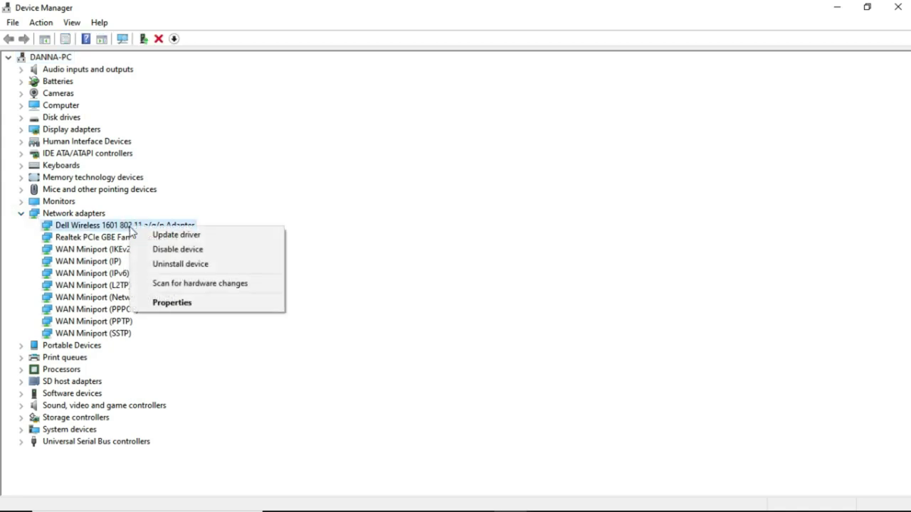
{"action": "left_click", "coordinate": [171, 250]}
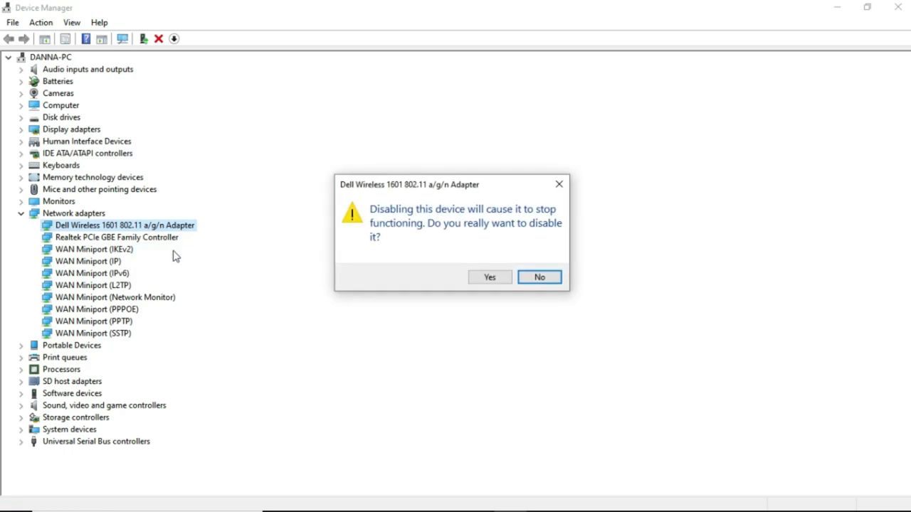
{"action": "left_click", "coordinate": [489, 279]}
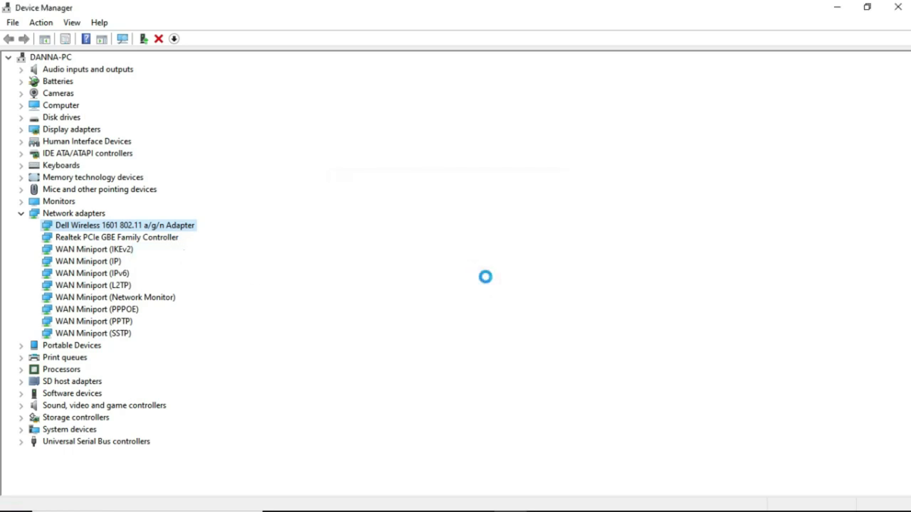
Enable the Dell Wireless 1601 802.11 a/g/n Adapter again and check the available Wi-Fi networks.
{"action": "right_click", "coordinate": [136, 230]}
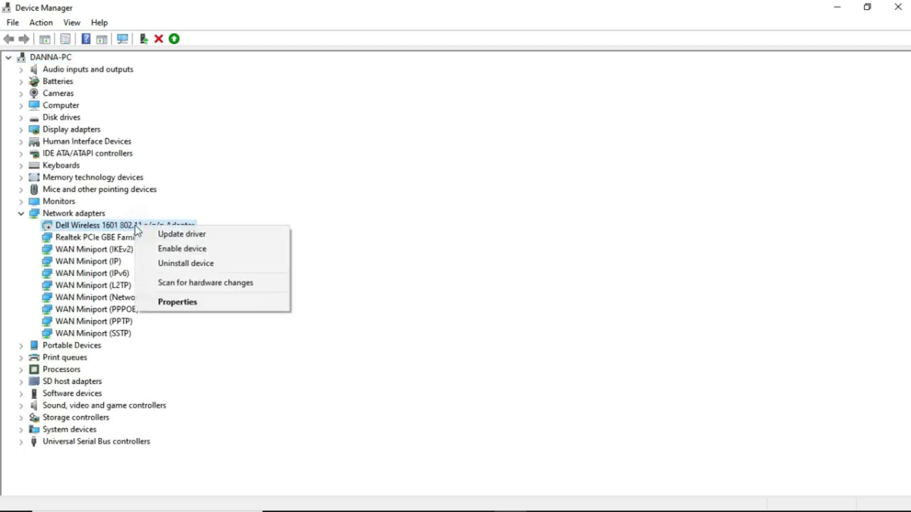
{"action": "left_click", "coordinate": [167, 248]}
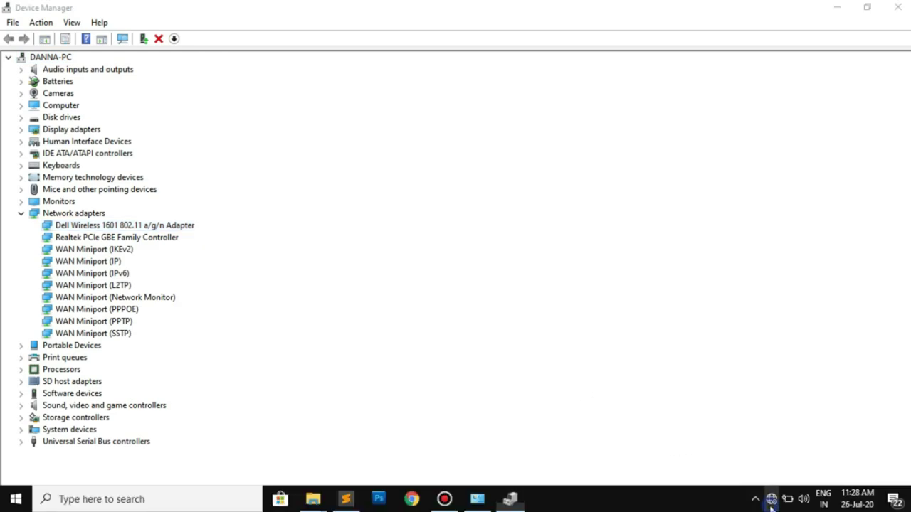
{"action": "left_click", "coordinate": [771, 498]}
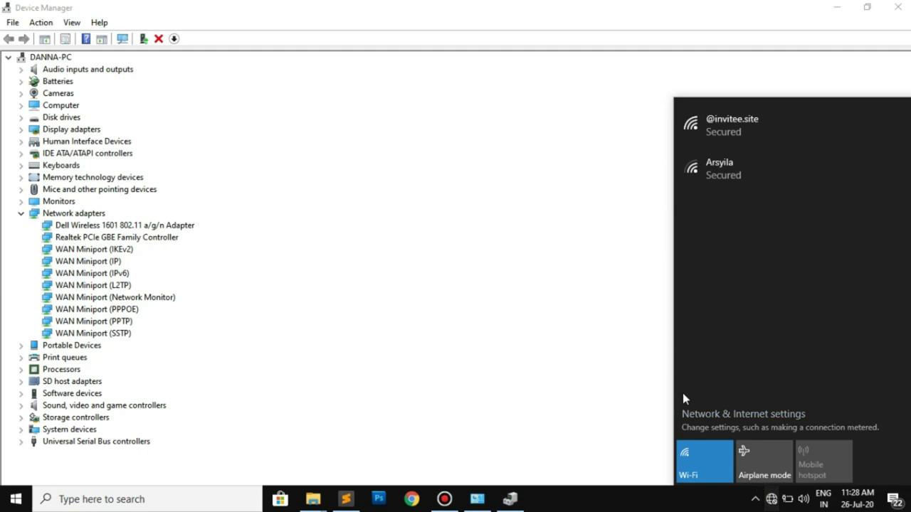
{"action": "left_click", "coordinate": [543, 301]}
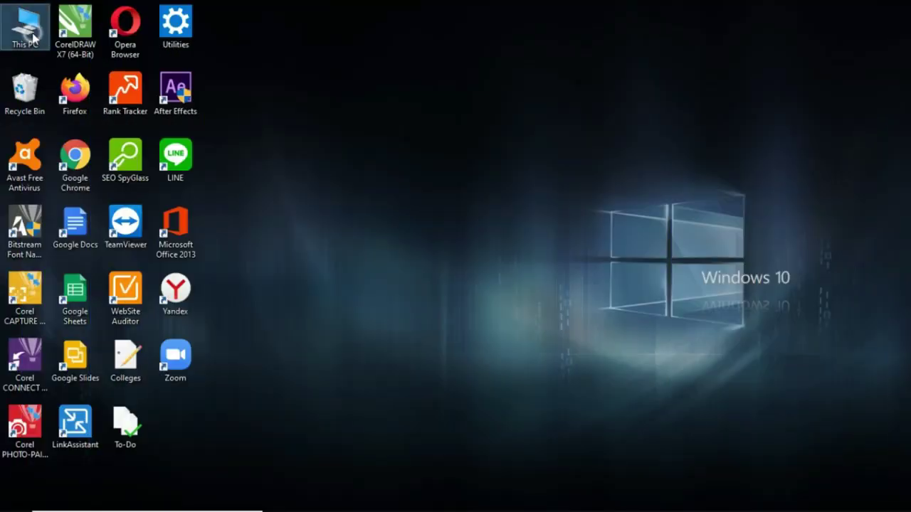
From the desktop, reopen Device Manager through This PC's properties and maximize it.
{"action": "right_click", "coordinate": [31, 32]}
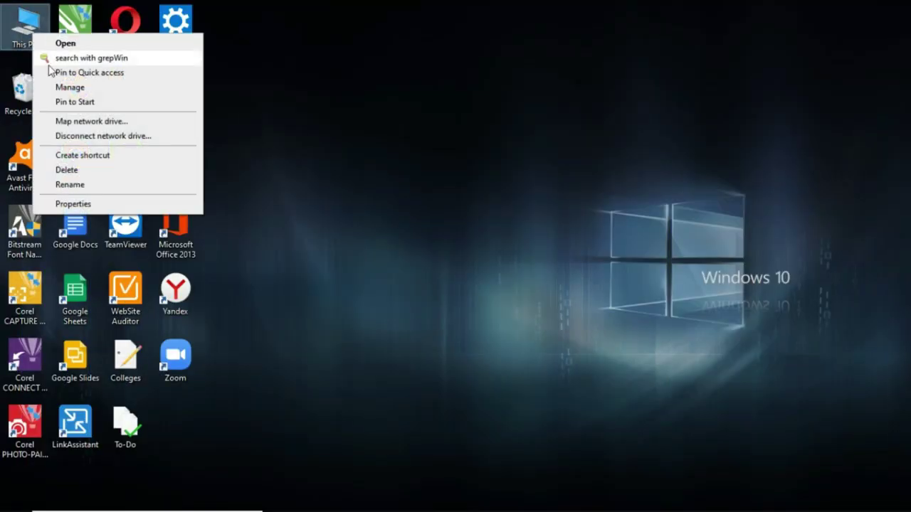
{"action": "left_click", "coordinate": [88, 204]}
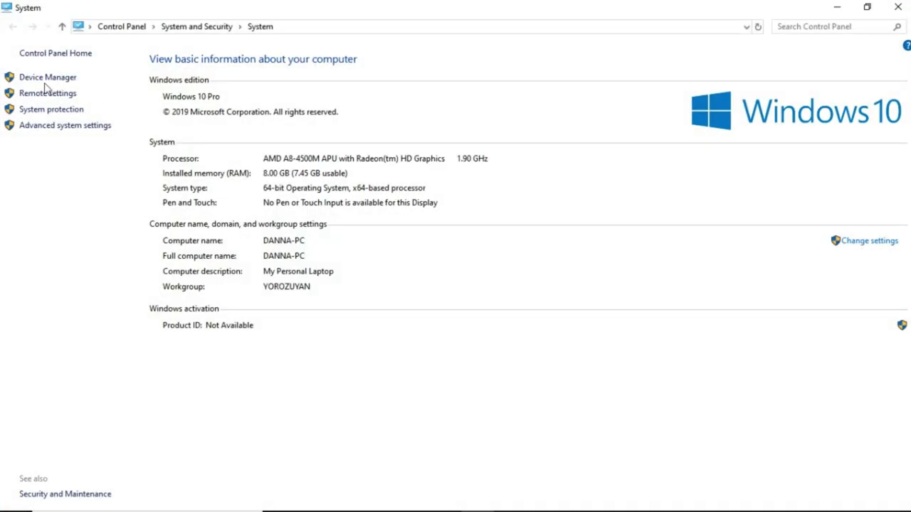
{"action": "left_click", "coordinate": [44, 79]}
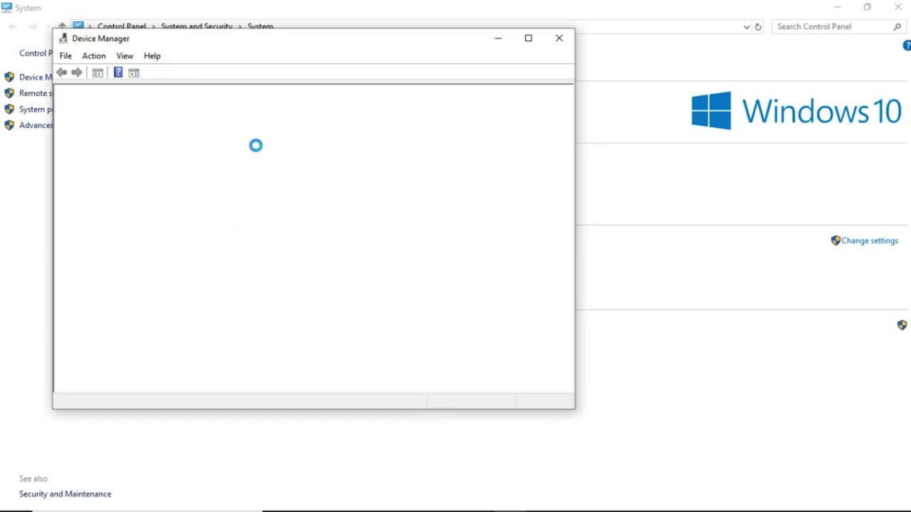
{"action": "left_click", "coordinate": [528, 38]}
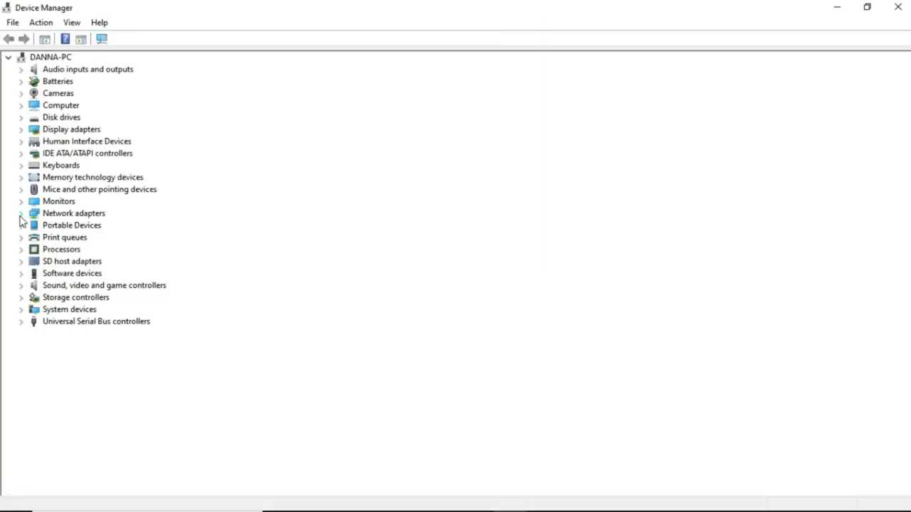
Uninstall the Dell Wireless 1601 802.11 a/g/n Adapter from the Network adapters category and confirm the removal.
{"action": "left_click", "coordinate": [20, 216]}
{"action": "right_click", "coordinate": [85, 229]}
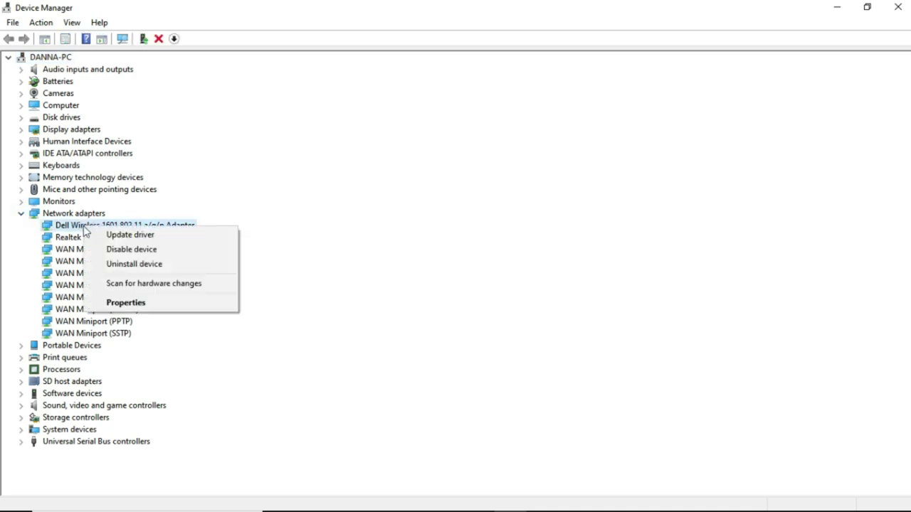
{"action": "left_click", "coordinate": [126, 265]}
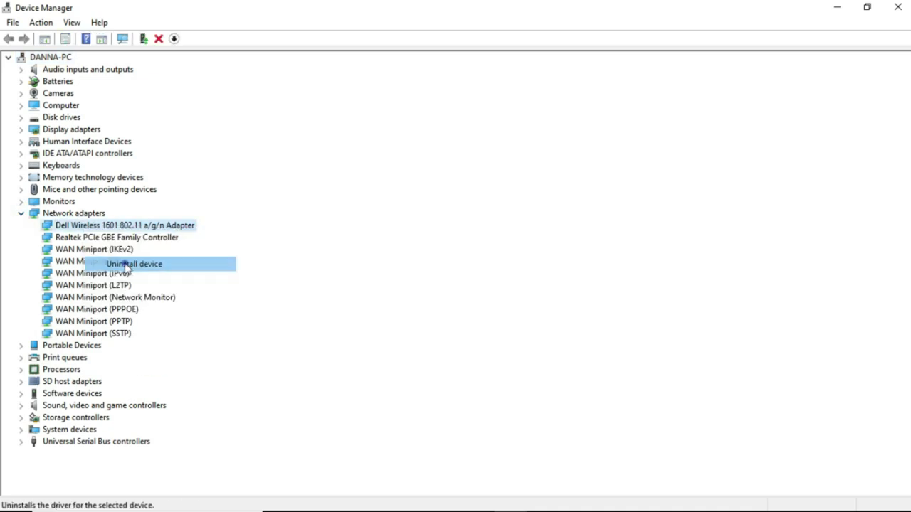
{"action": "key", "text": "Tab"}
{"action": "left_click", "coordinate": [482, 318]}
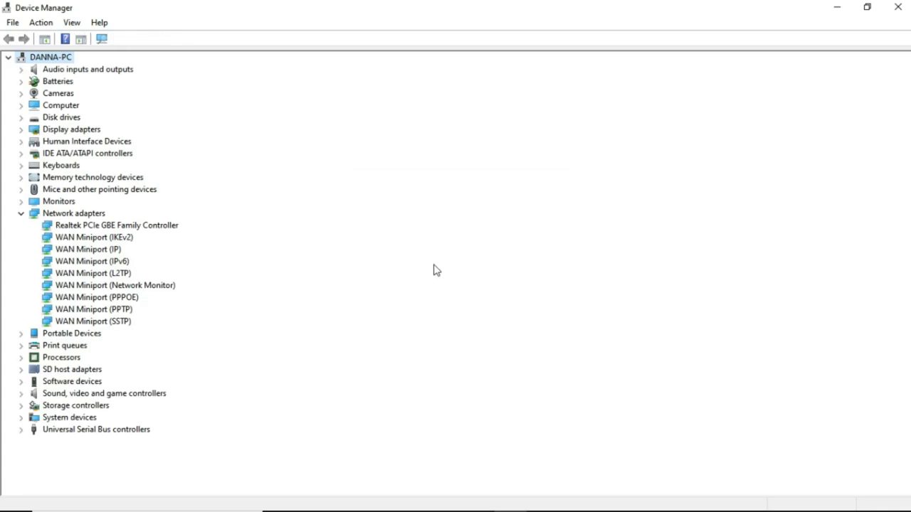
Scan for hardware changes to reinstall the wireless adapter, and check the available Wi-Fi networks.
{"action": "left_click", "coordinate": [41, 22]}
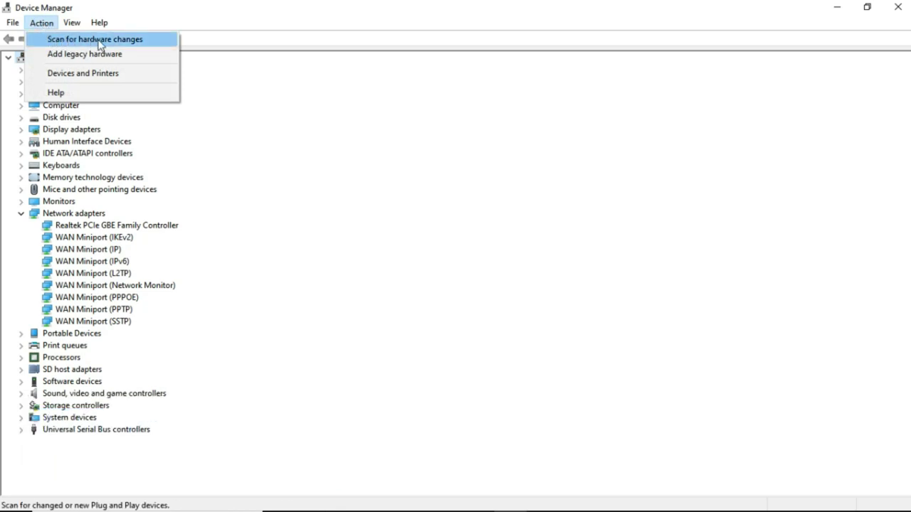
{"action": "left_click", "coordinate": [143, 41]}
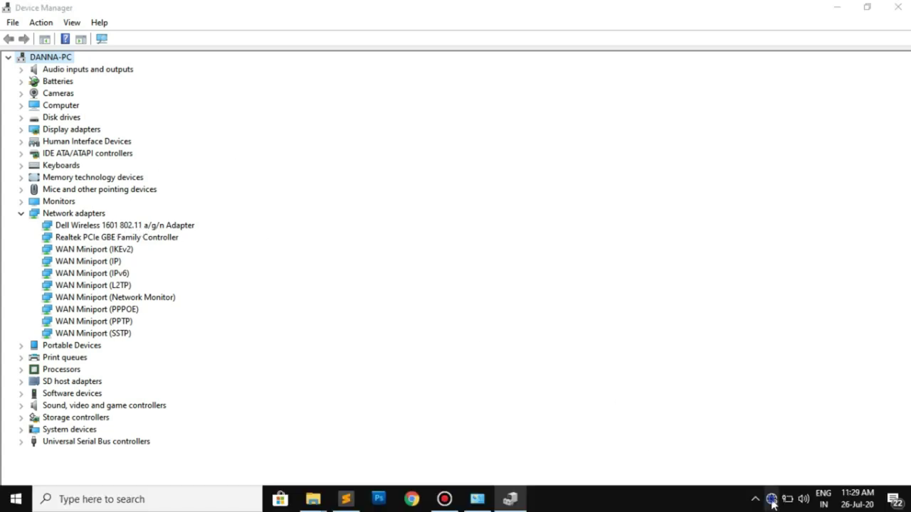
{"action": "left_click", "coordinate": [772, 498]}
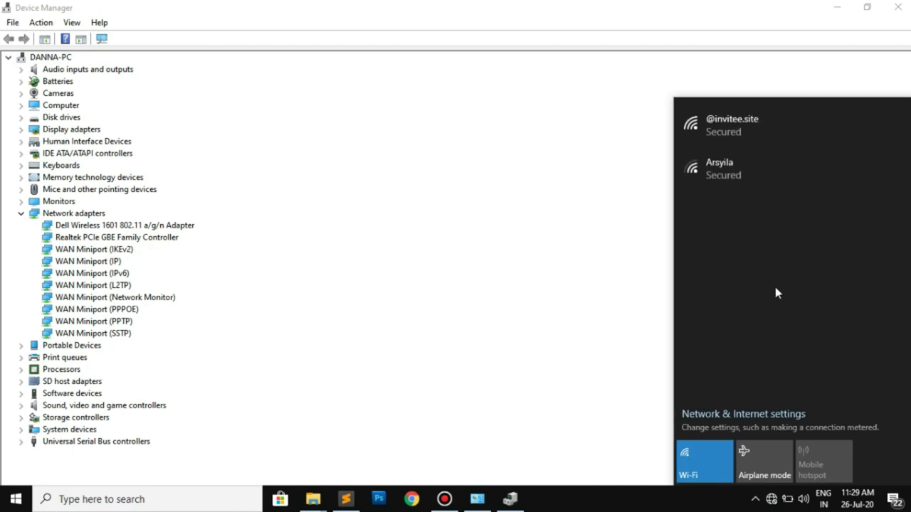
Dismiss the Wi-Fi network list, then reopen Device Manager through This PC's properties and maximize it.
{"action": "left_click", "coordinate": [480, 179]}
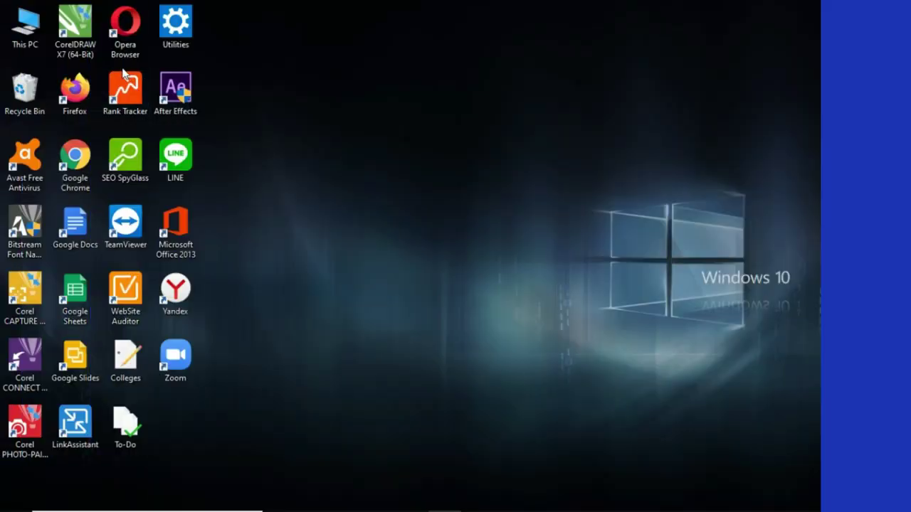
{"action": "right_click", "coordinate": [33, 39]}
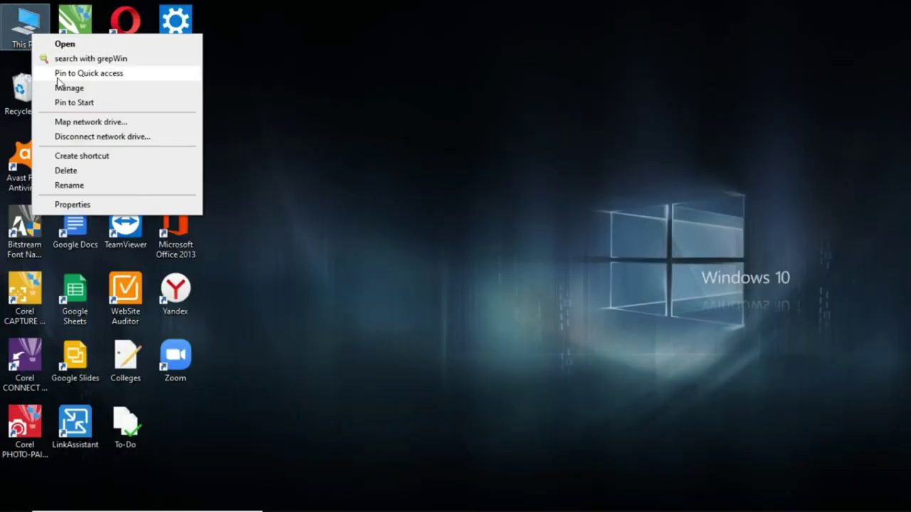
{"action": "left_click", "coordinate": [98, 204]}
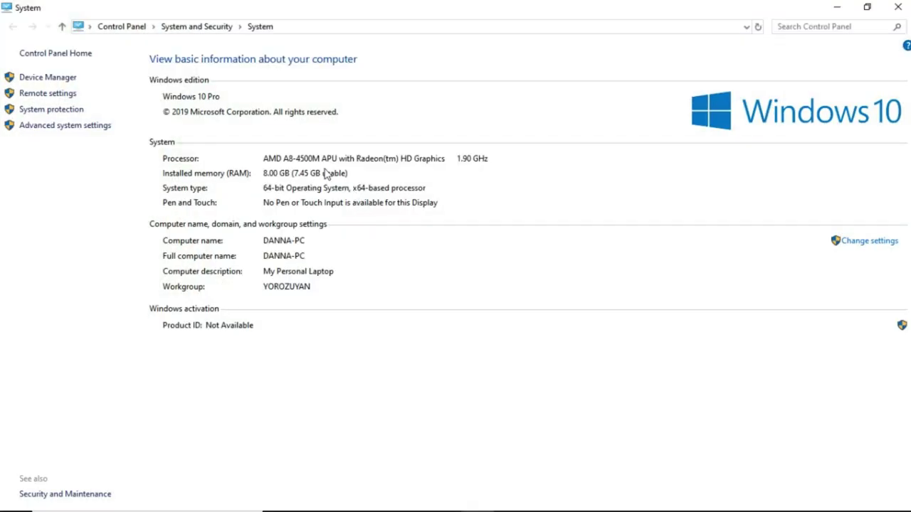
{"action": "left_click", "coordinate": [53, 80]}
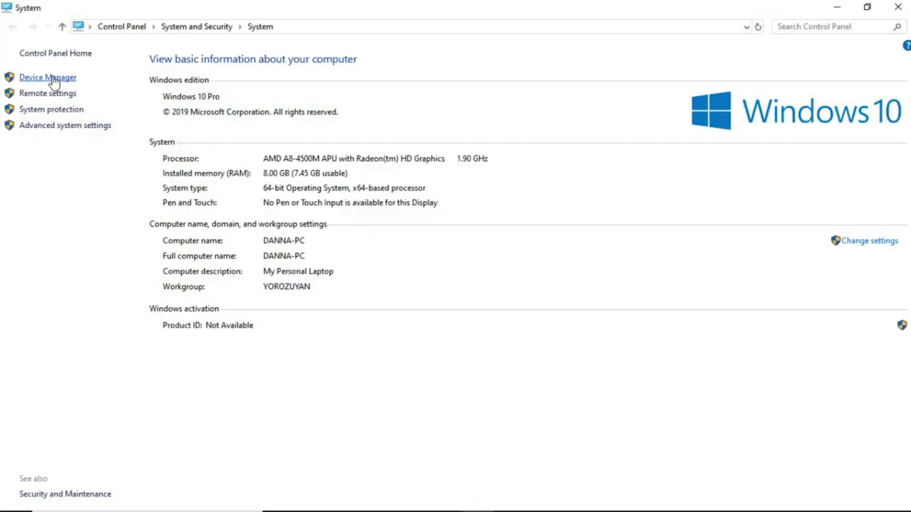
{"action": "left_click", "coordinate": [56, 80]}
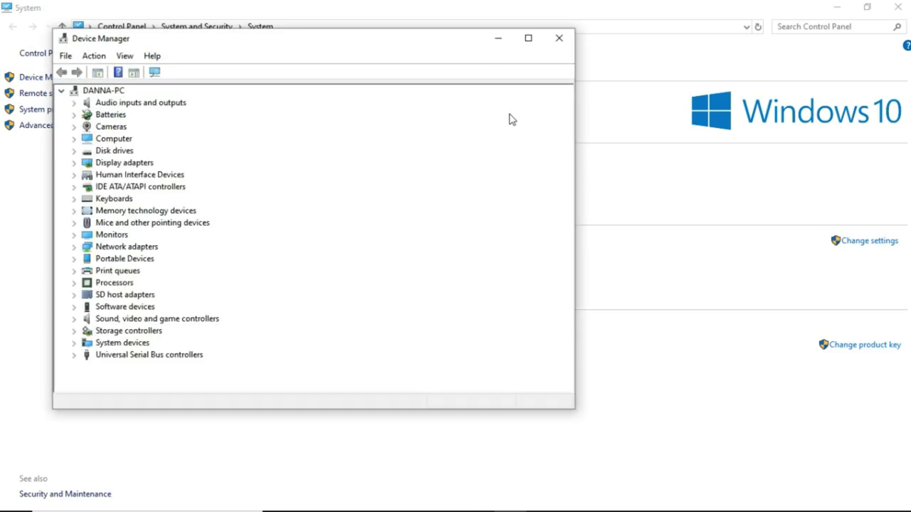
{"action": "left_click", "coordinate": [526, 38]}
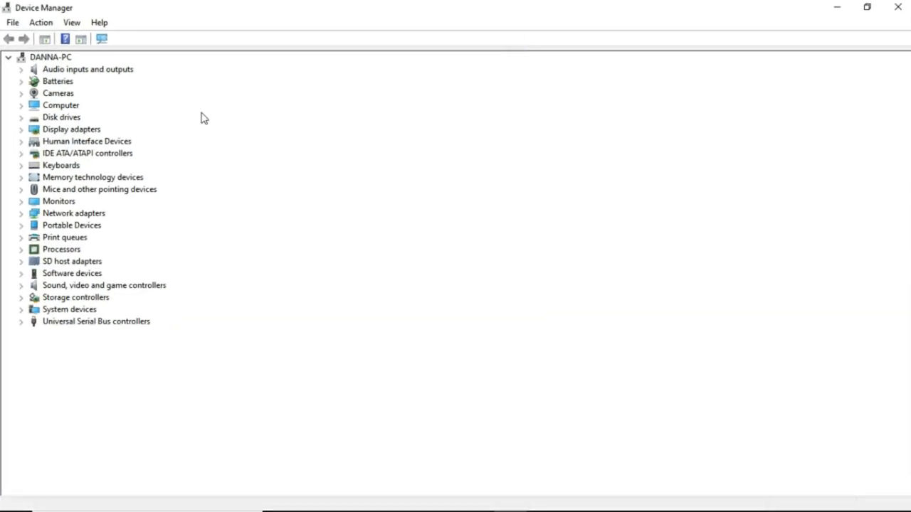
Expand Network adapters and search automatically for updated driver software for the Dell Wireless 1601 802.11 a/g/n Adapter.
{"action": "left_click", "coordinate": [21, 213]}
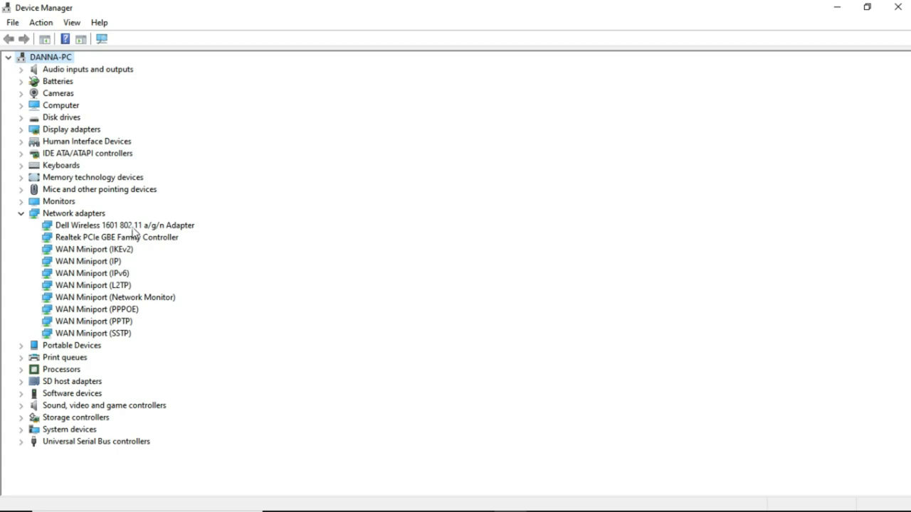
{"action": "right_click", "coordinate": [134, 228]}
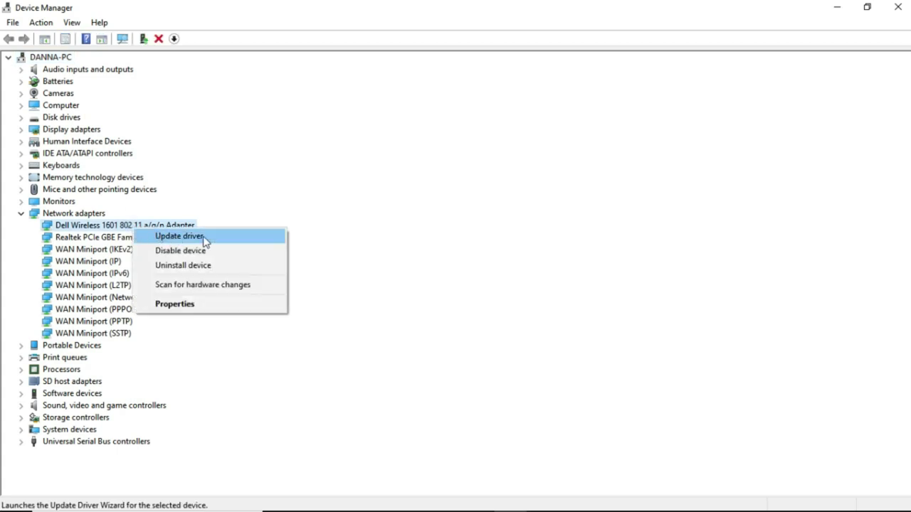
{"action": "left_click", "coordinate": [198, 241]}
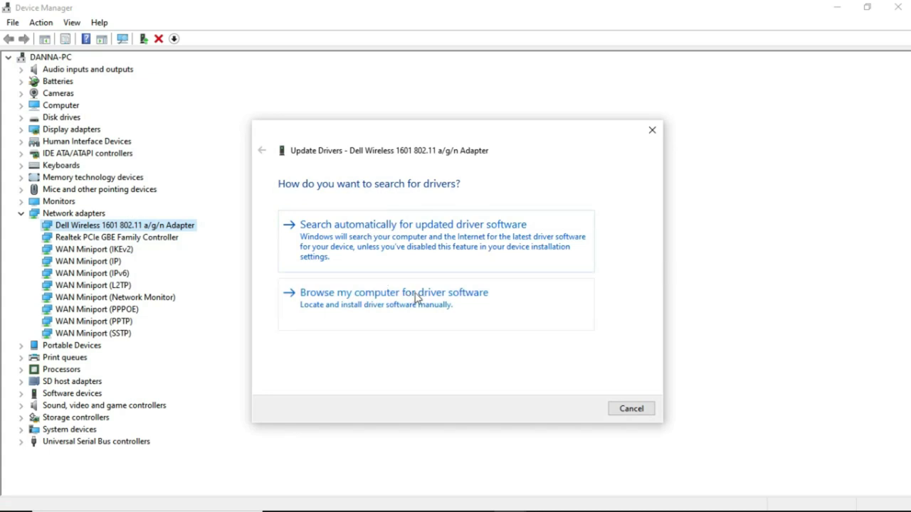
{"action": "left_click", "coordinate": [440, 243]}
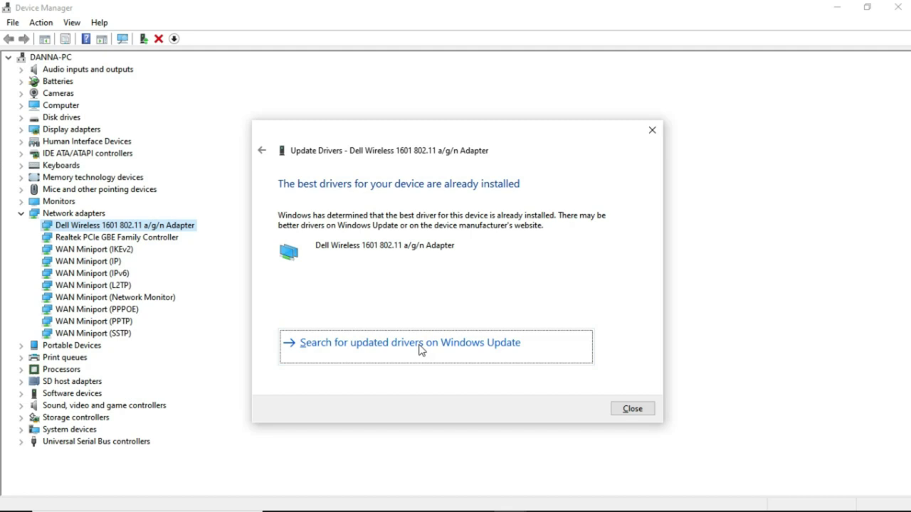
Continue the driver search on Windows Update and download the available updates.
{"action": "left_click", "coordinate": [488, 344]}
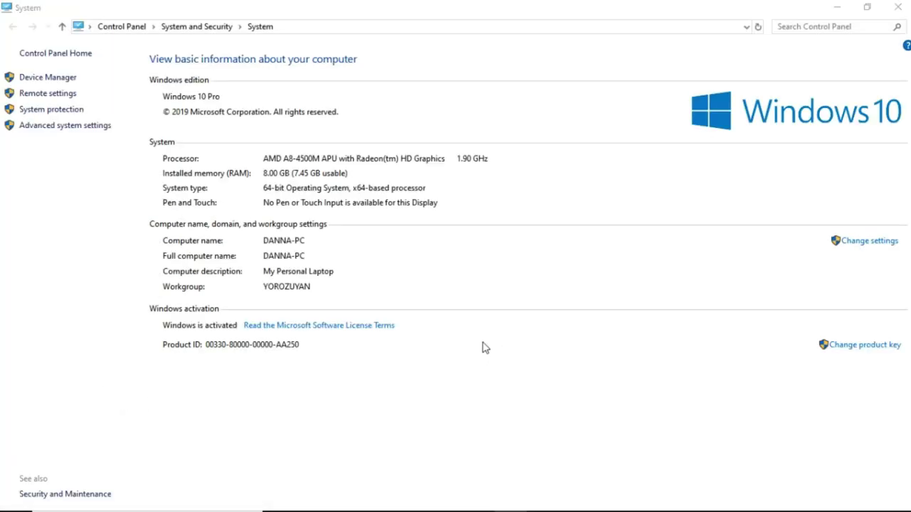
{"action": "key", "text": "super+i"}
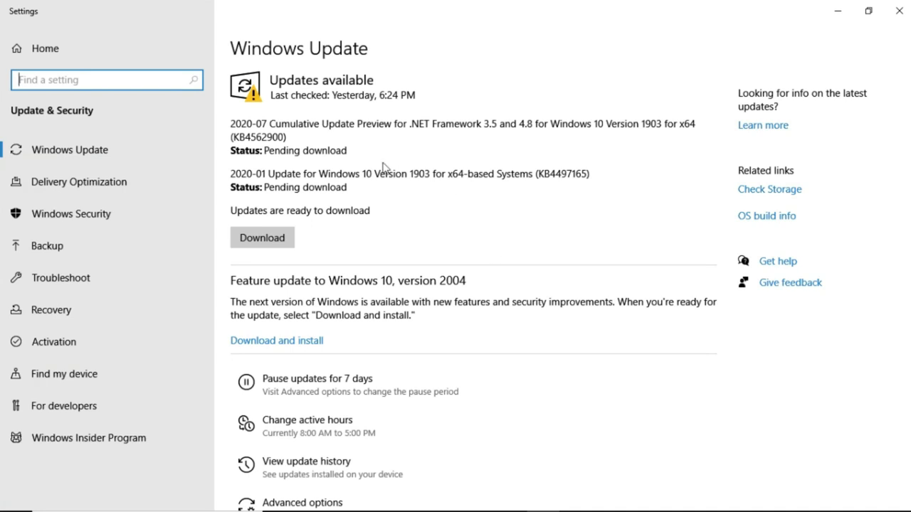
{"action": "left_click", "coordinate": [272, 242]}
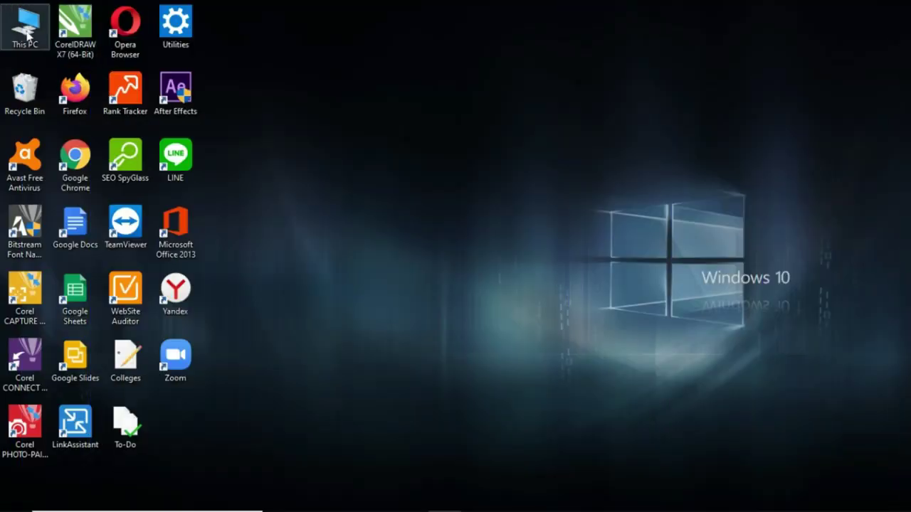
Return to Device Manager from the desktop by way of This PC's system properties.
{"action": "right_click", "coordinate": [27, 34]}
{"action": "left_click", "coordinate": [98, 204]}
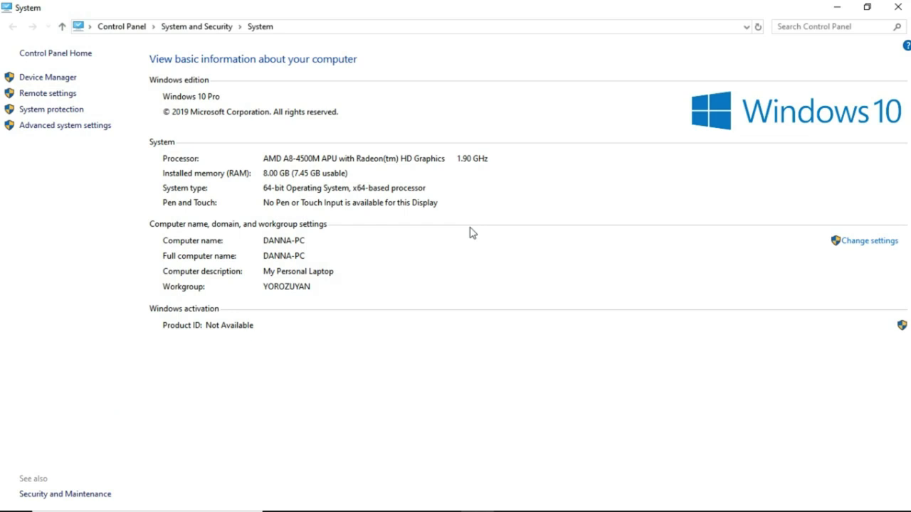
{"action": "left_click", "coordinate": [61, 82]}
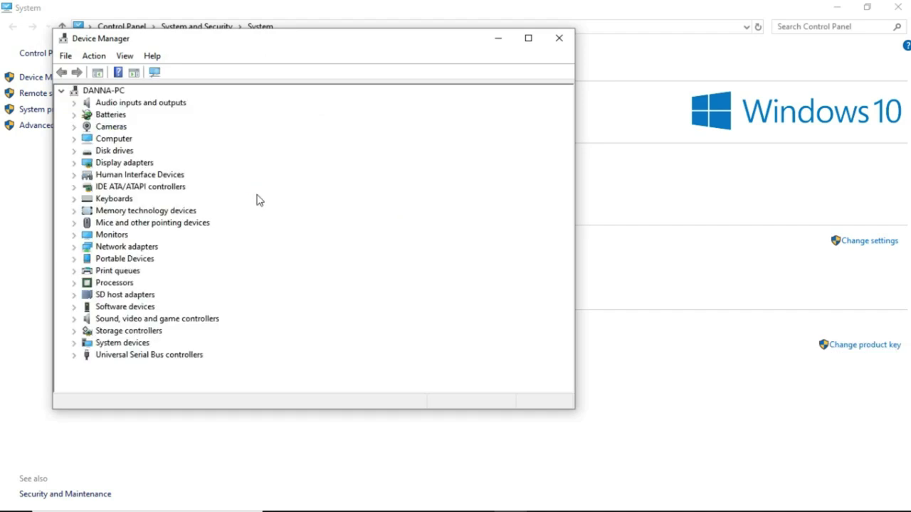
In the Dell Wireless 1601 adapter's power management settings, disallow the computer from turning off the device to save power, and confirm.
{"action": "left_click", "coordinate": [73, 246]}
{"action": "right_click", "coordinate": [132, 259]}
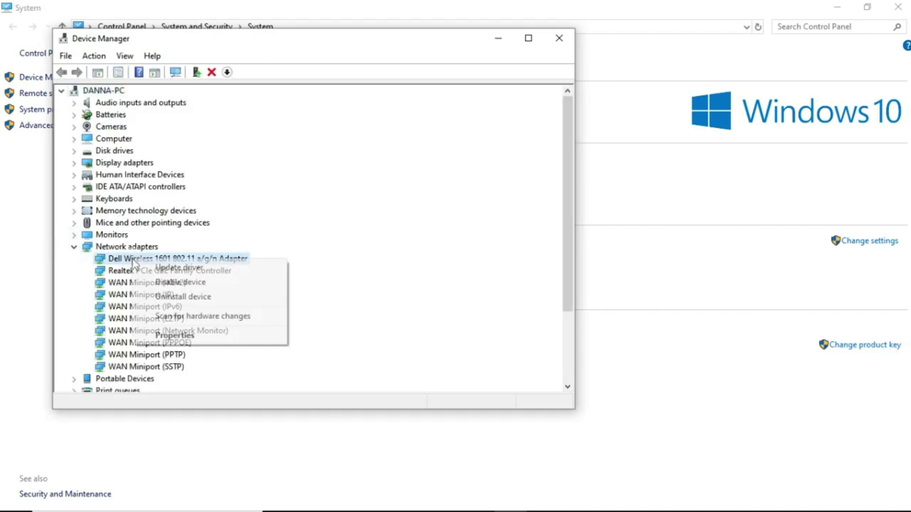
{"action": "left_click", "coordinate": [190, 338]}
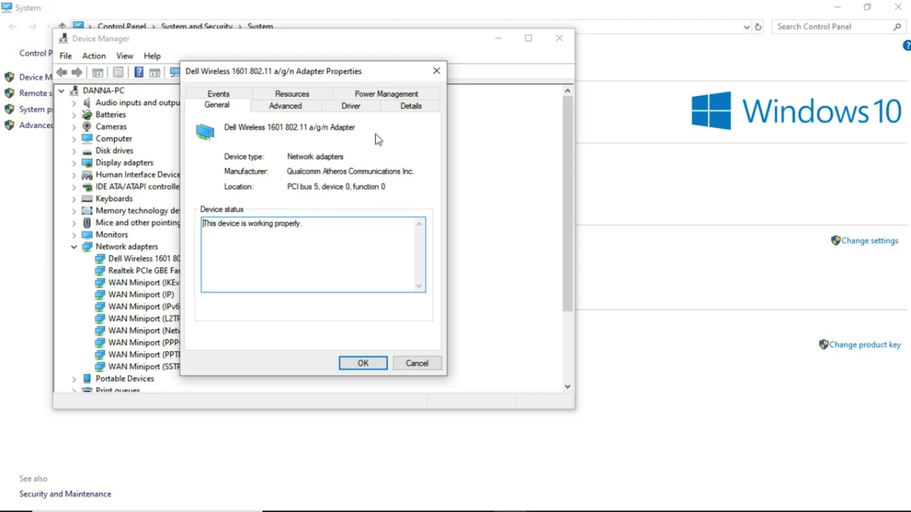
{"action": "left_click", "coordinate": [358, 97]}
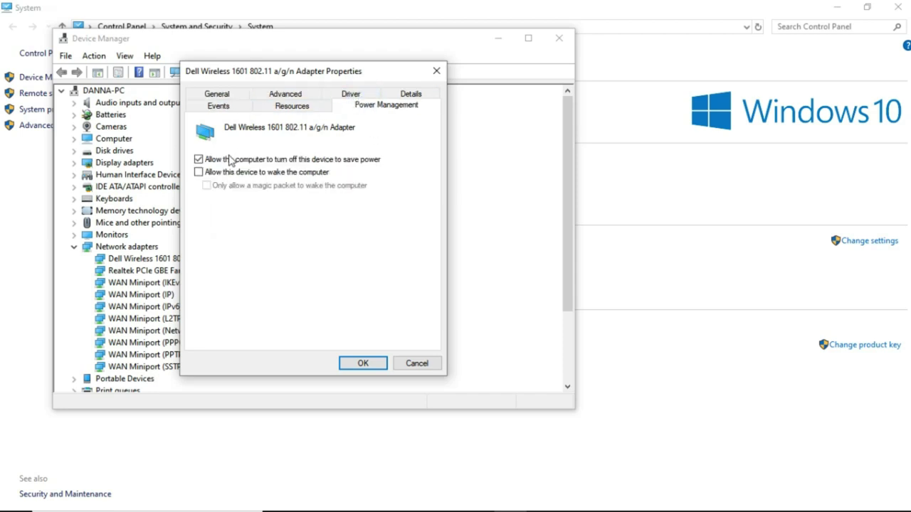
{"action": "left_click", "coordinate": [202, 160]}
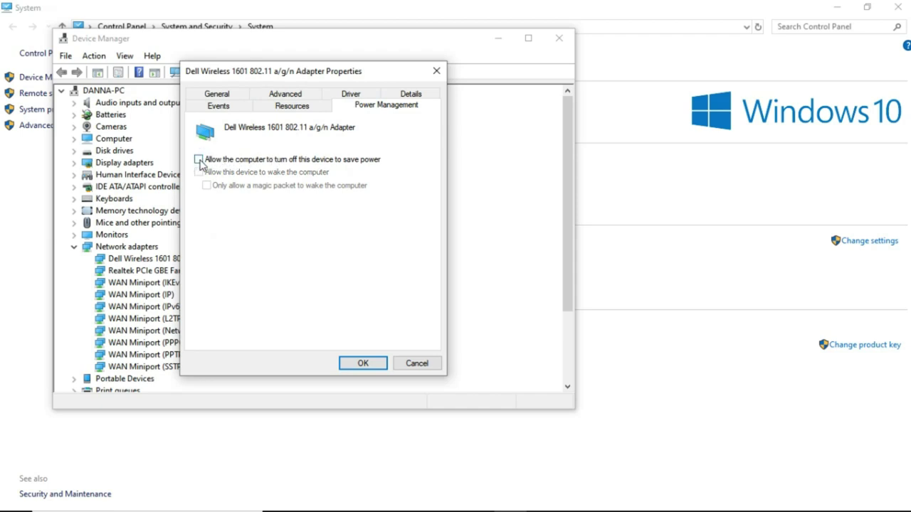
{"action": "left_click", "coordinate": [363, 364]}
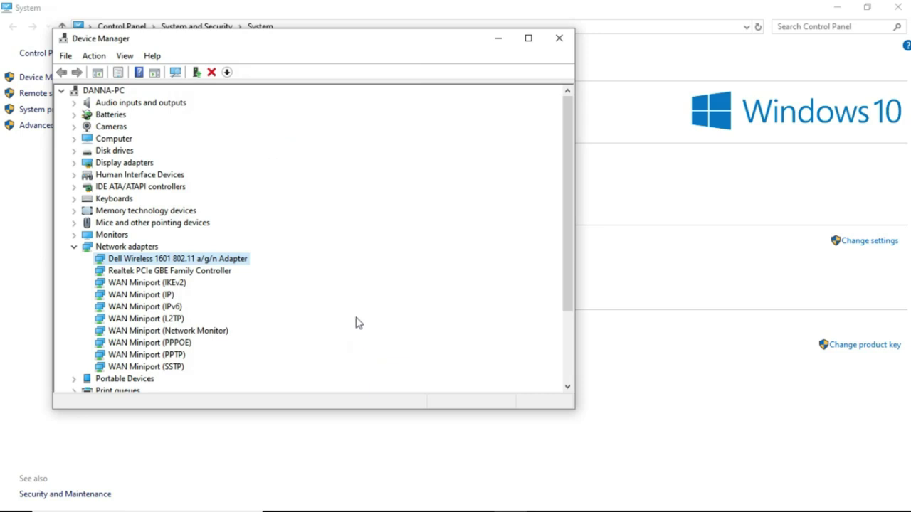
Reopen the Dell Wireless 1601 adapter's properties, review its driver and power management settings, and close the dialog.
{"action": "right_click", "coordinate": [224, 261]}
{"action": "left_click", "coordinate": [270, 336]}
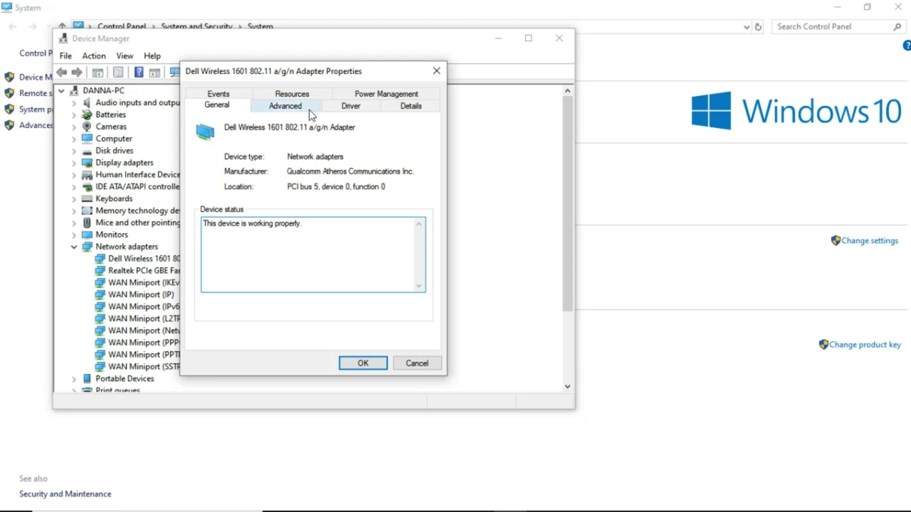
{"action": "left_click", "coordinate": [333, 112]}
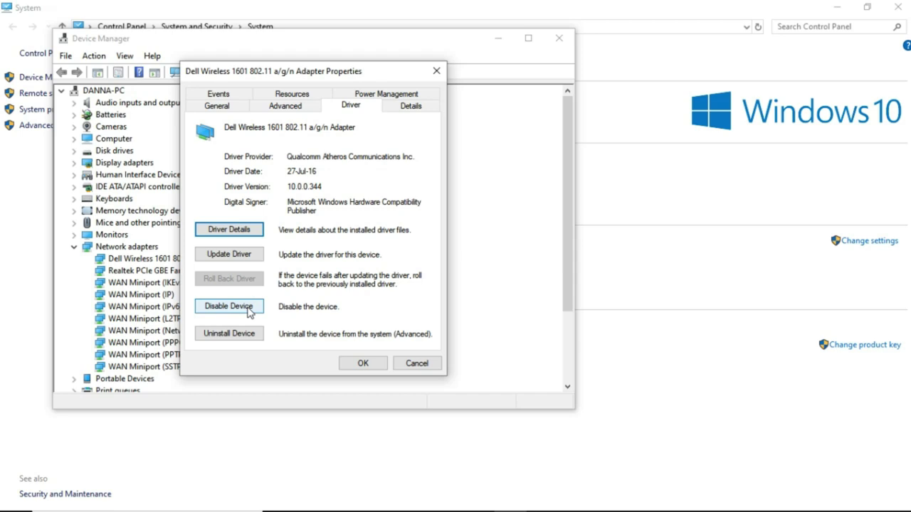
{"action": "left_click", "coordinate": [386, 94]}
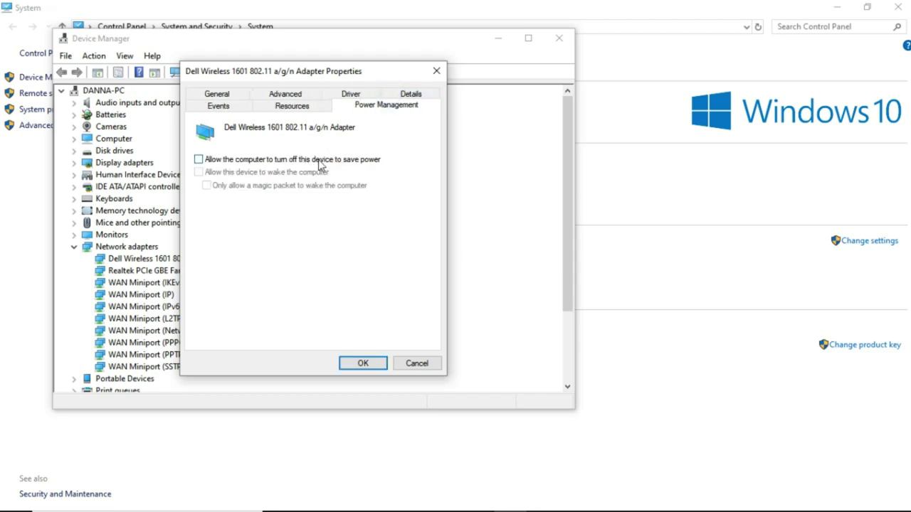
{"action": "left_click", "coordinate": [359, 362]}
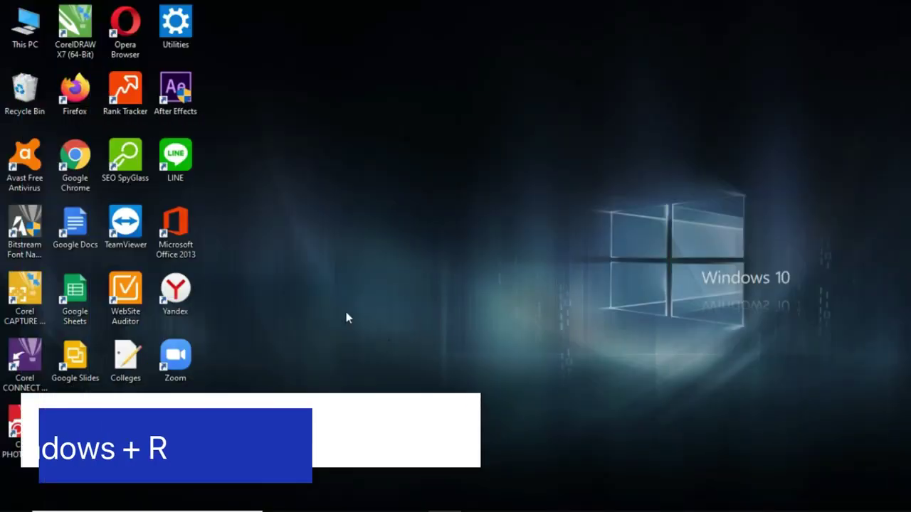
Launch the Services console by running services.msc and maximize its window.
{"action": "key", "text": "super+r"}
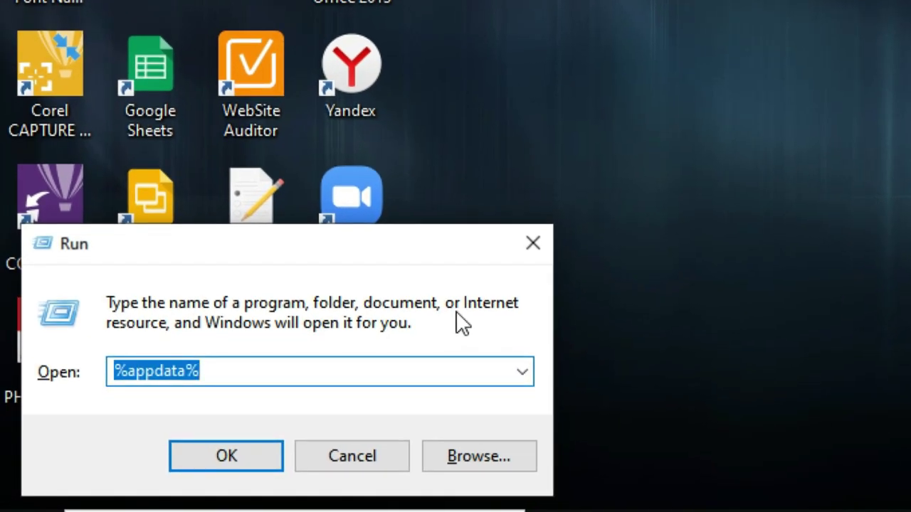
{"action": "type", "text": "services.msc"}
{"action": "key", "text": "Return"}
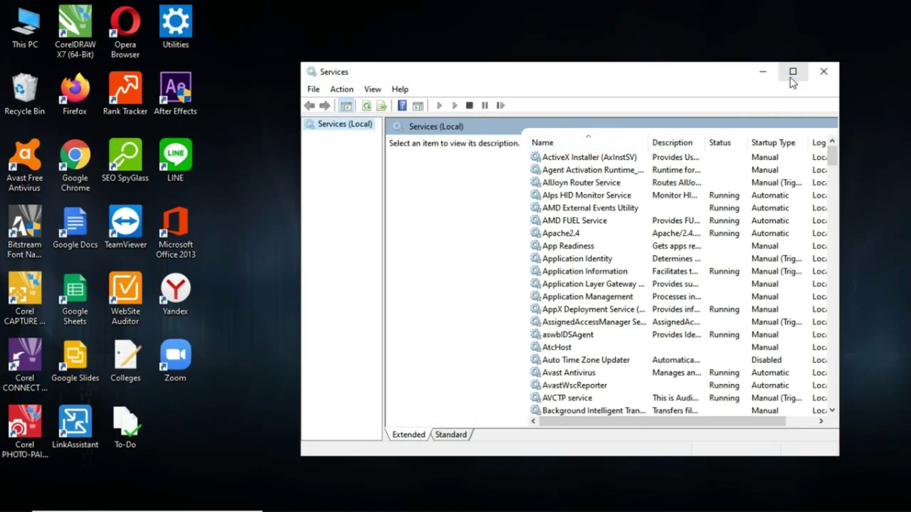
{"action": "left_click", "coordinate": [792, 72]}
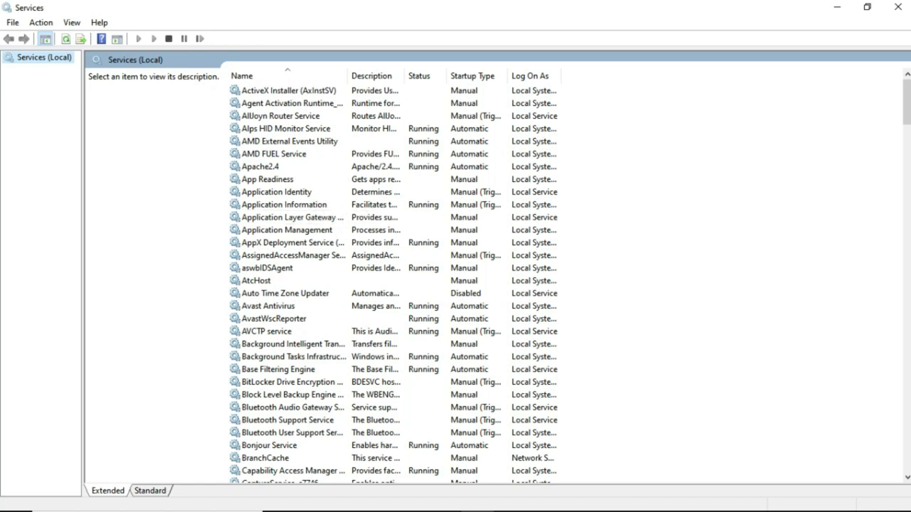
Find the WLAN AutoConfig service in the services list and open its properties.
{"action": "left_click", "coordinate": [653, 205]}
{"action": "scroll", "coordinate": [630, 250], "scroll_direction": "down", "scroll_amount": 16}
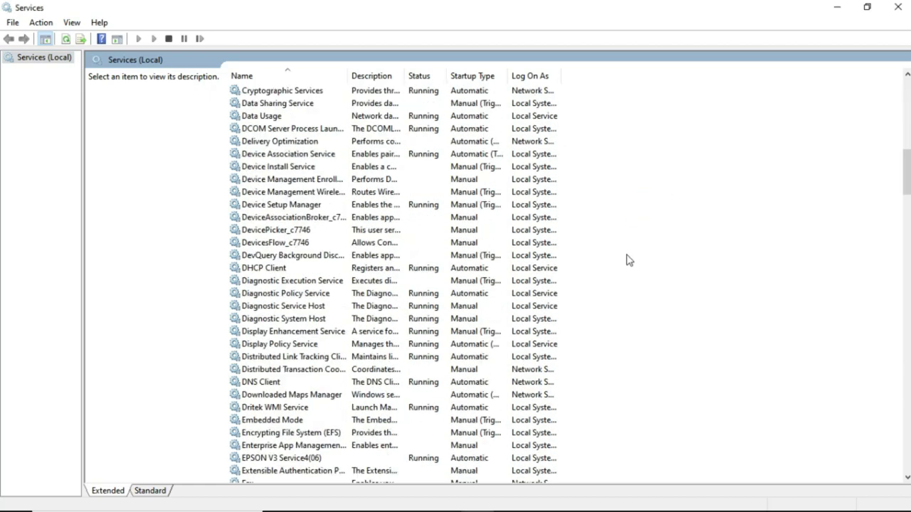
{"action": "scroll", "coordinate": [629, 260], "scroll_direction": "down", "scroll_amount": 20}
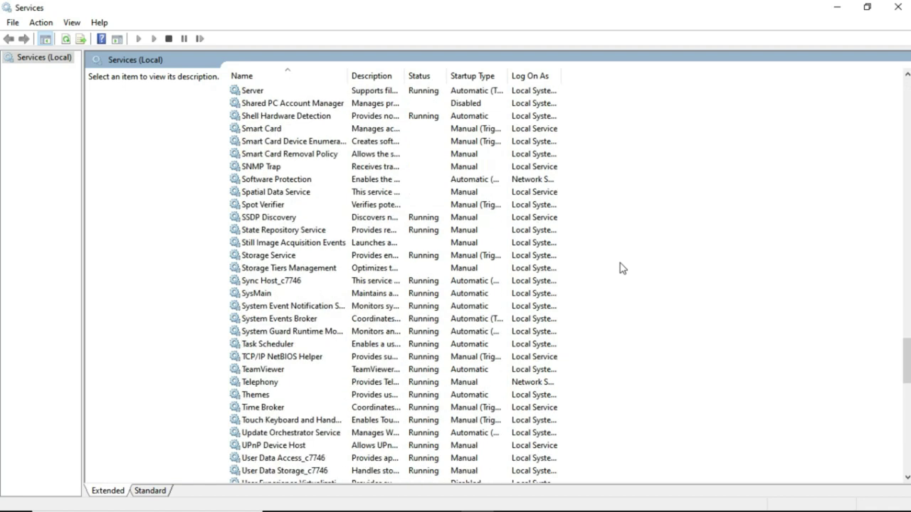
{"action": "scroll", "coordinate": [621, 268], "scroll_direction": "down", "scroll_amount": 11}
{"action": "scroll", "coordinate": [617, 267], "scroll_direction": "down", "scroll_amount": 9}
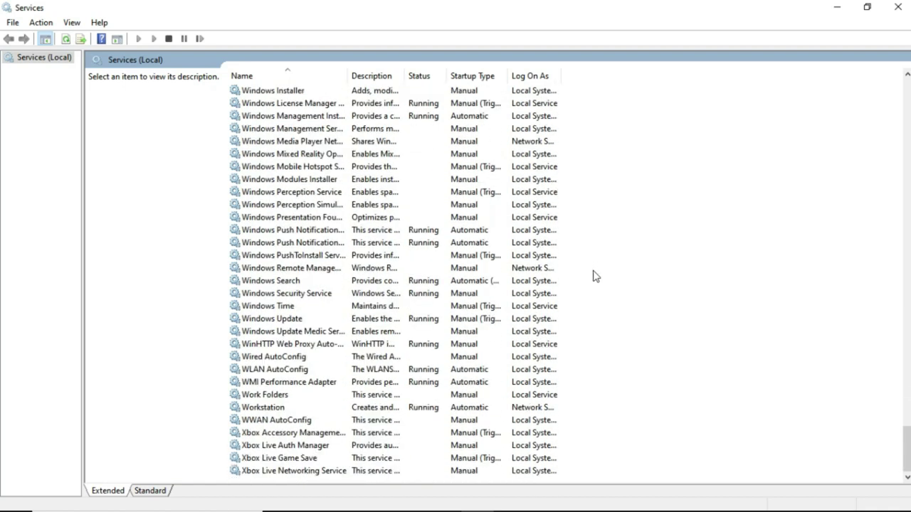
{"action": "left_click", "coordinate": [286, 371]}
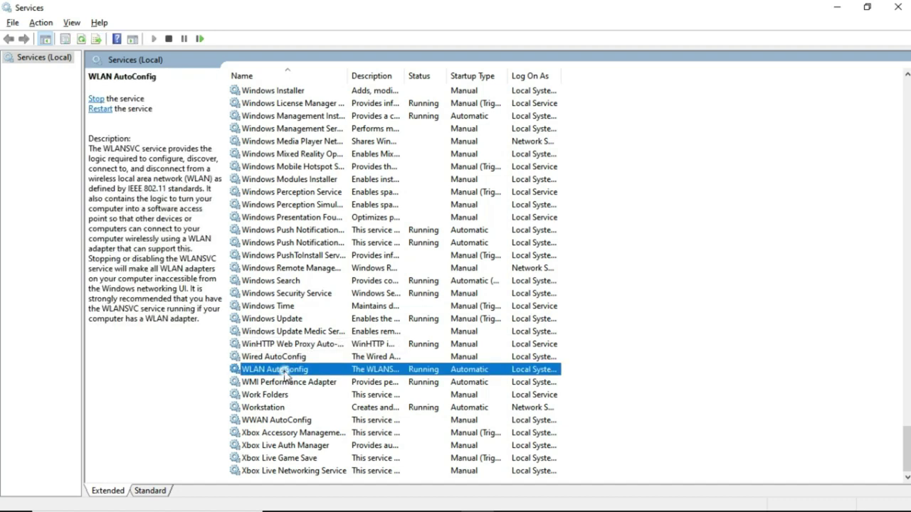
{"action": "right_click", "coordinate": [285, 371]}
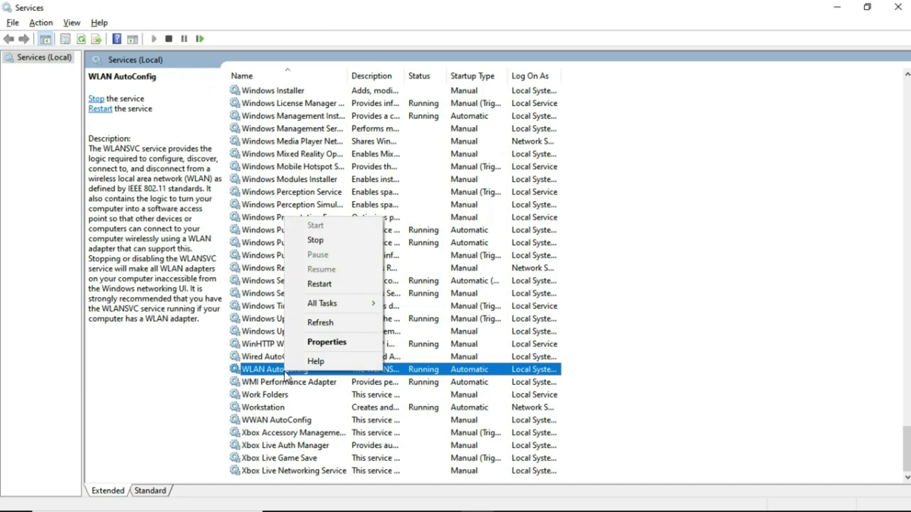
{"action": "left_click", "coordinate": [324, 345]}
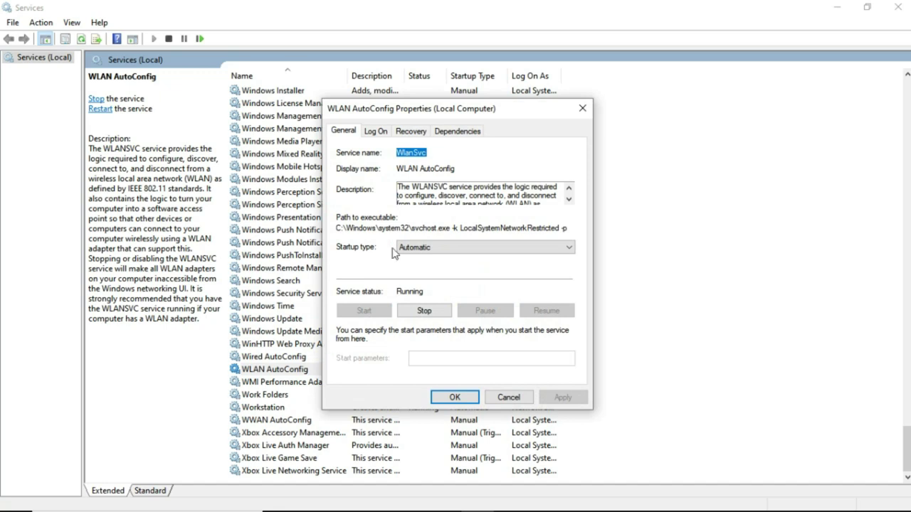
Set the WLAN AutoConfig service's startup type to Automatic and confirm its properties.
{"action": "left_click", "coordinate": [461, 252]}
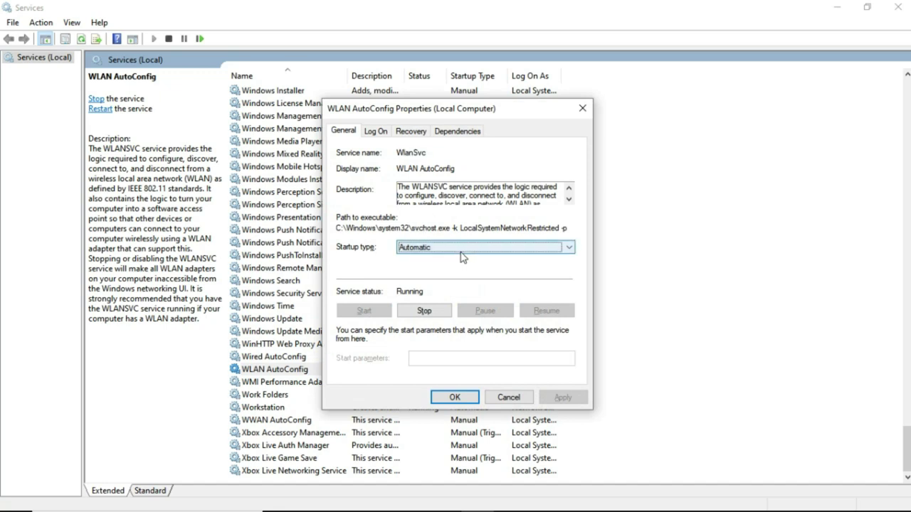
{"action": "left_click", "coordinate": [442, 248]}
{"action": "left_click", "coordinate": [449, 247]}
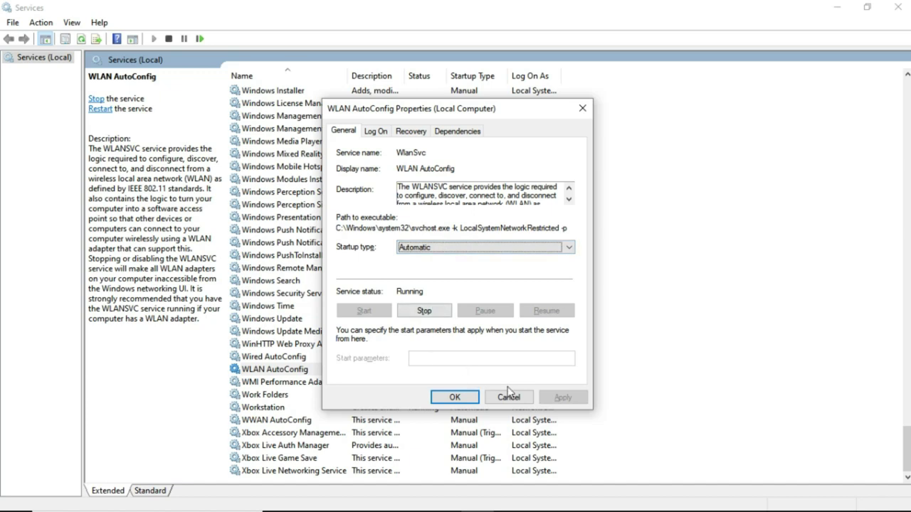
{"action": "left_click", "coordinate": [458, 397]}
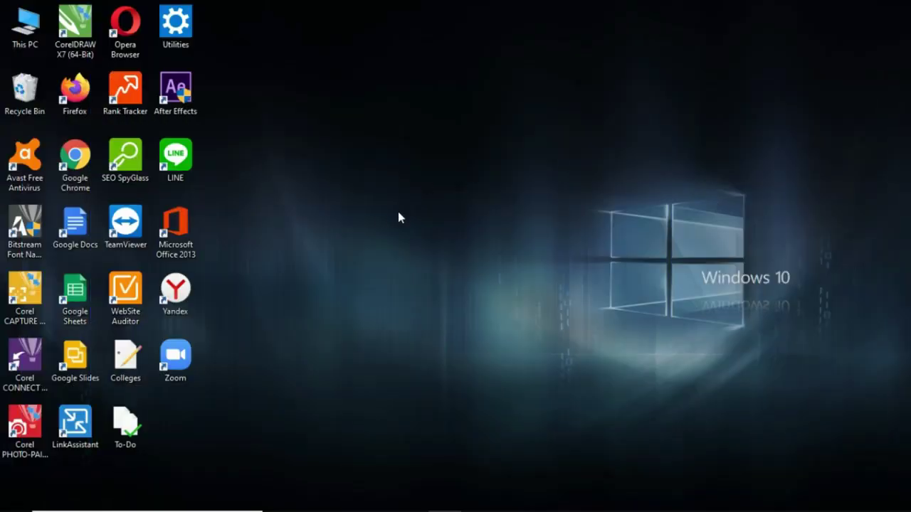
Search Windows for "reset", open the Reset this PC recovery settings and look through the reset and advanced startup options.
{"action": "key", "text": "super"}
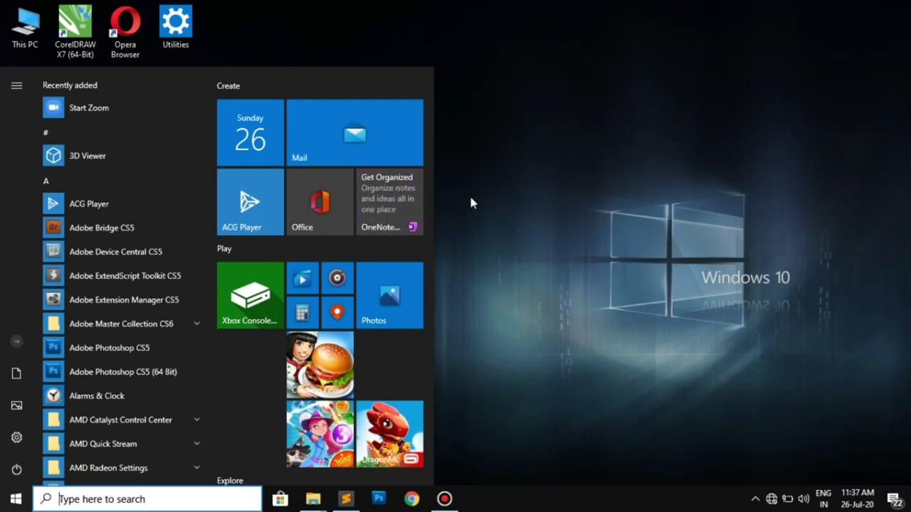
{"action": "type", "text": "re"}
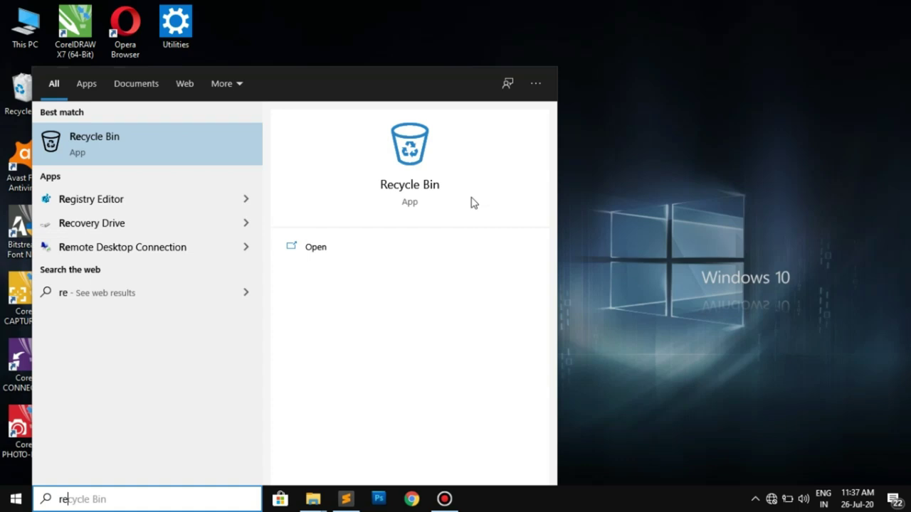
{"action": "type", "text": "set"}
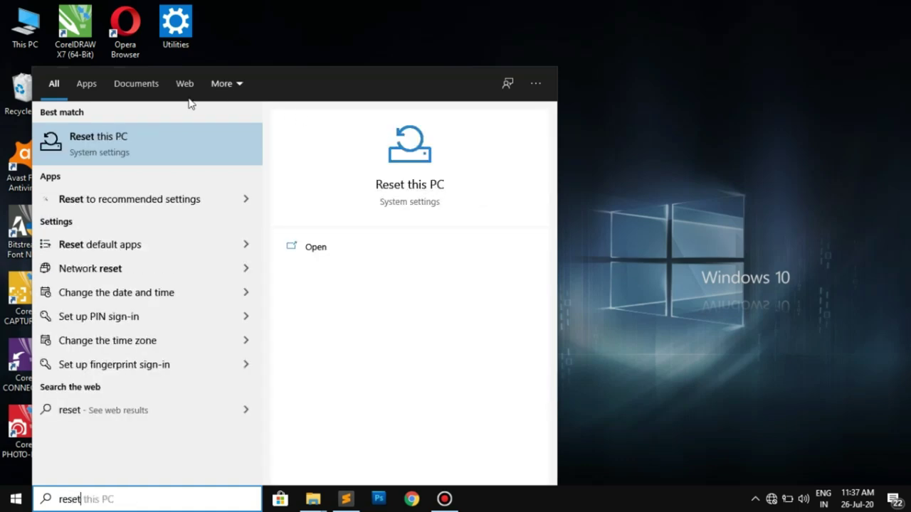
{"action": "left_click", "coordinate": [140, 150]}
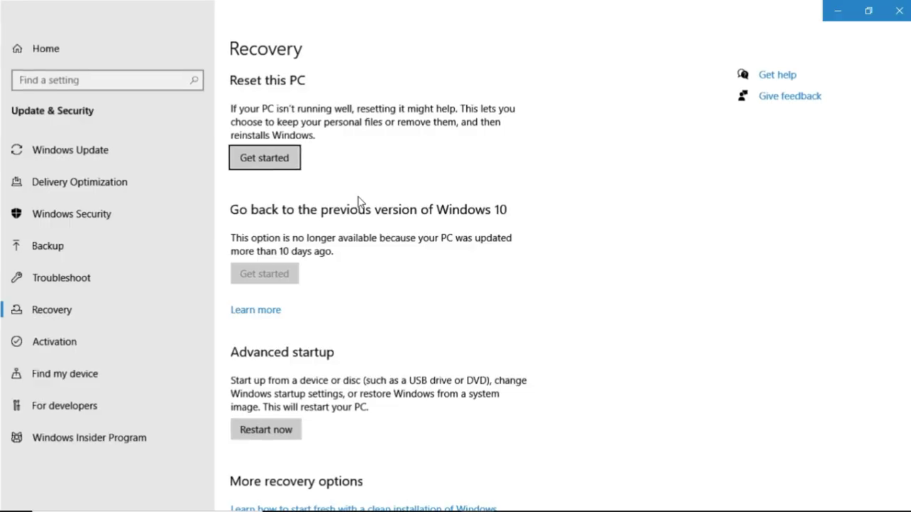
{"action": "scroll", "coordinate": [378, 206], "scroll_direction": "down", "scroll_amount": 1}
{"action": "scroll", "coordinate": [316, 408], "scroll_direction": "up", "scroll_amount": 1}
{"action": "scroll", "coordinate": [314, 409], "scroll_direction": "down", "scroll_amount": 1}
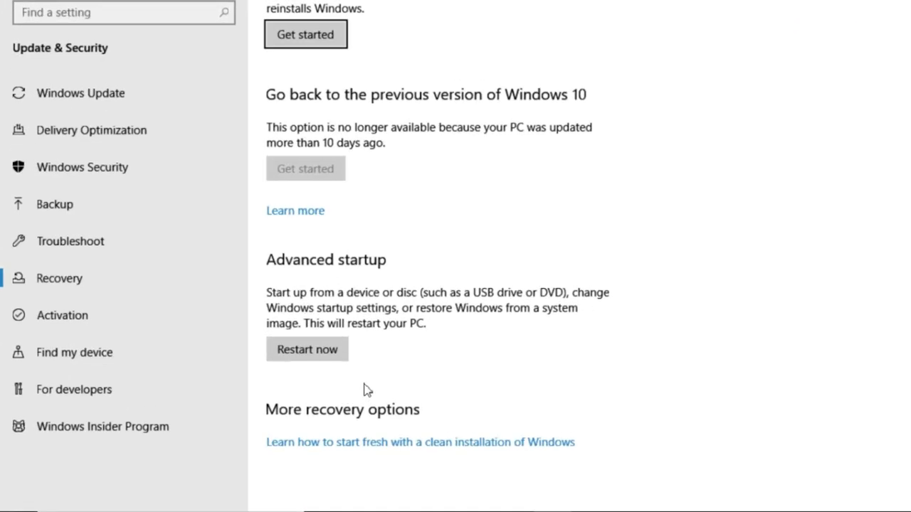